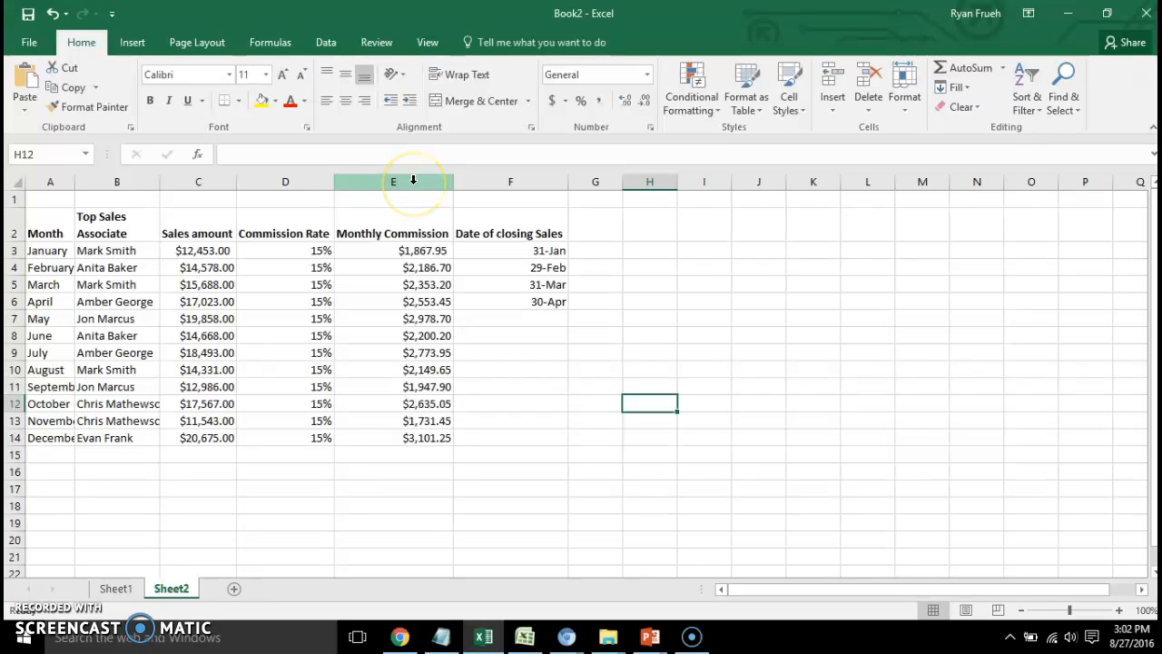
Insert a blank sheet column before the Date of closing Sales column and delete that new column again.
left_click(467, 181)
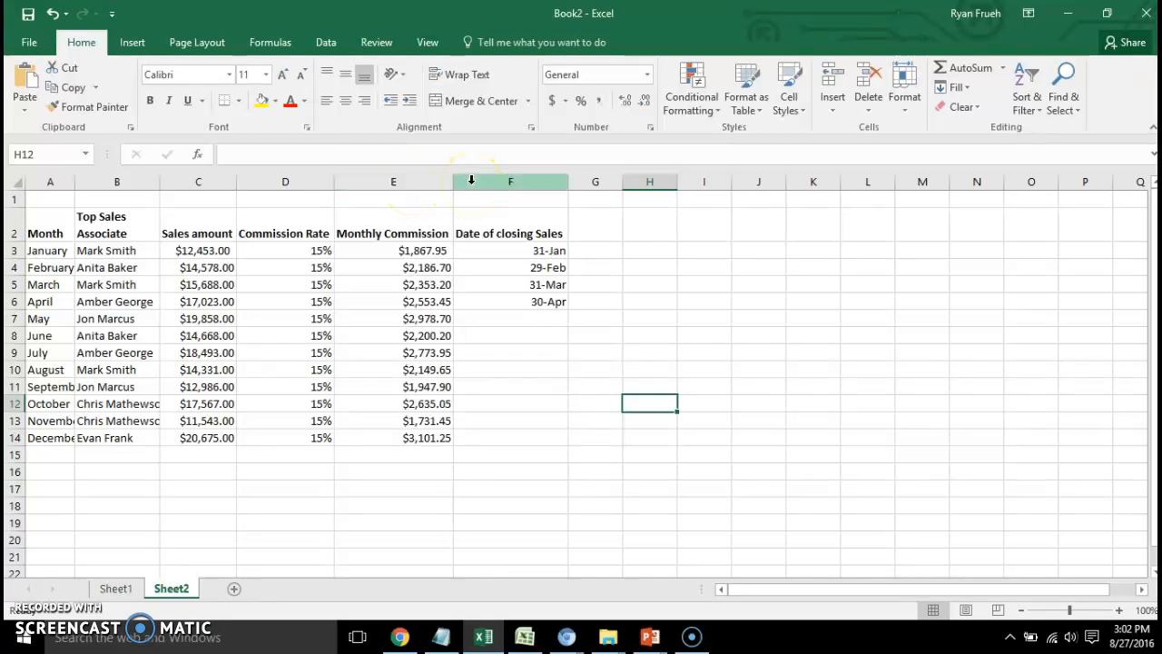
left_click(486, 182)
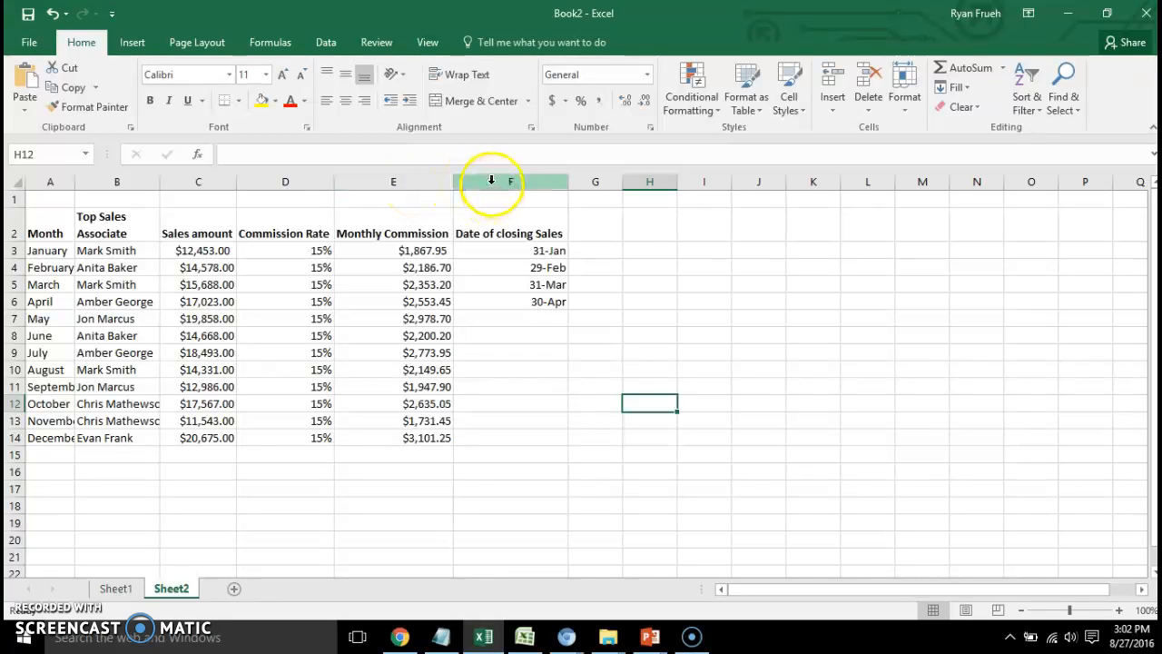
left_click(491, 178)
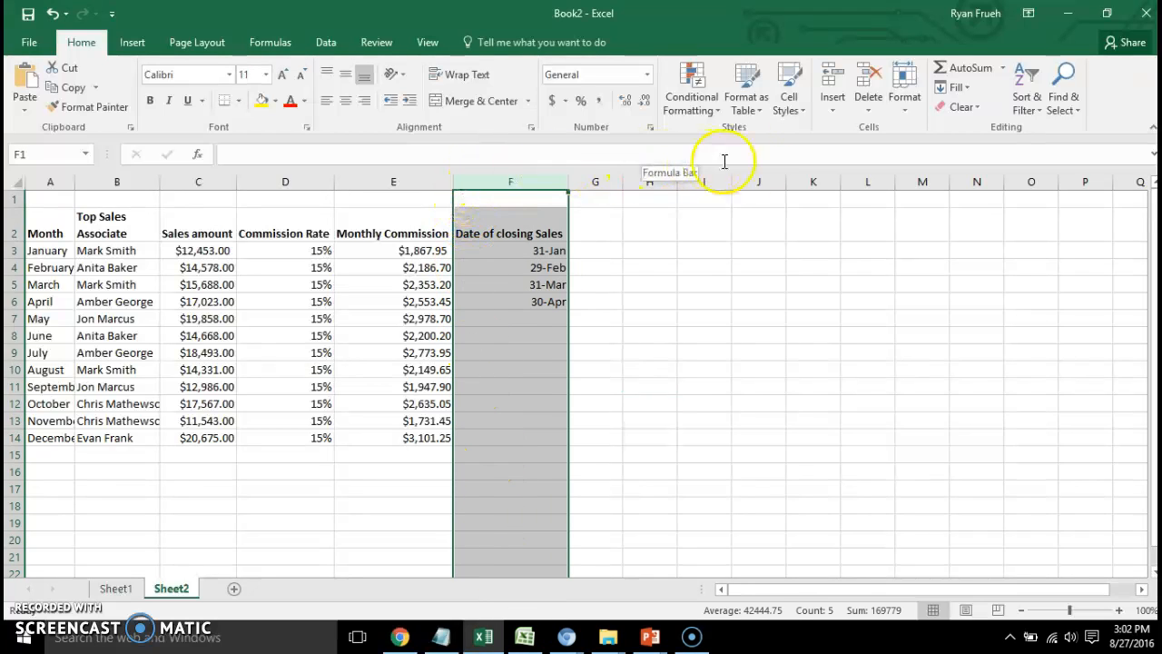
left_click(833, 114)
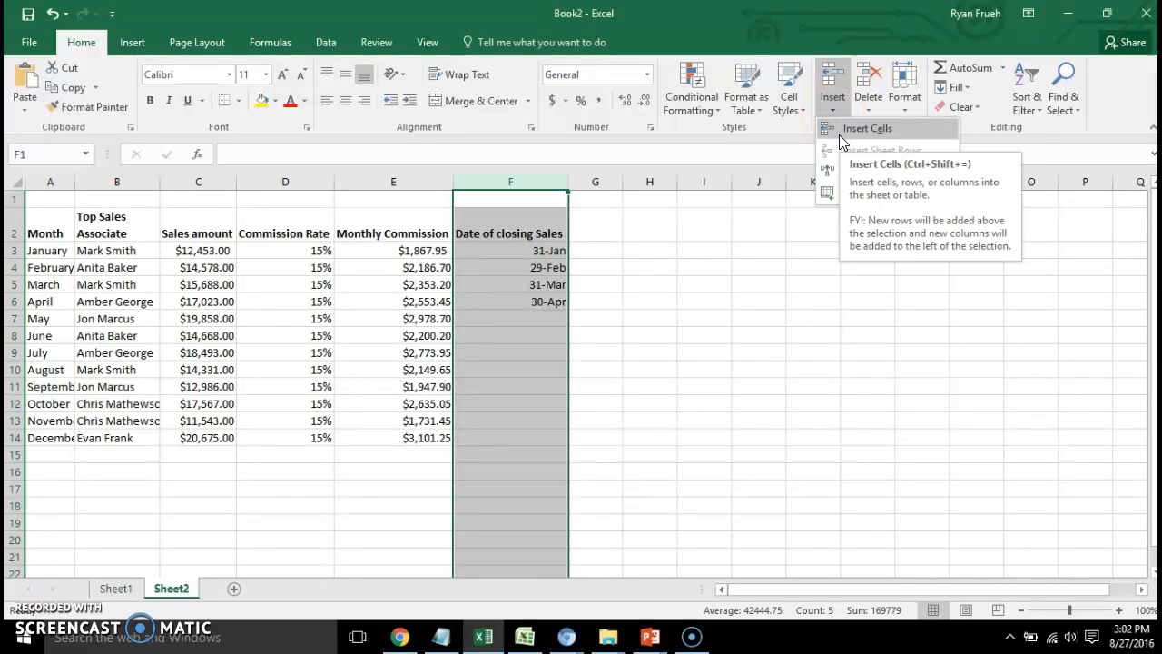
left_click(511, 231)
left_click(511, 231)
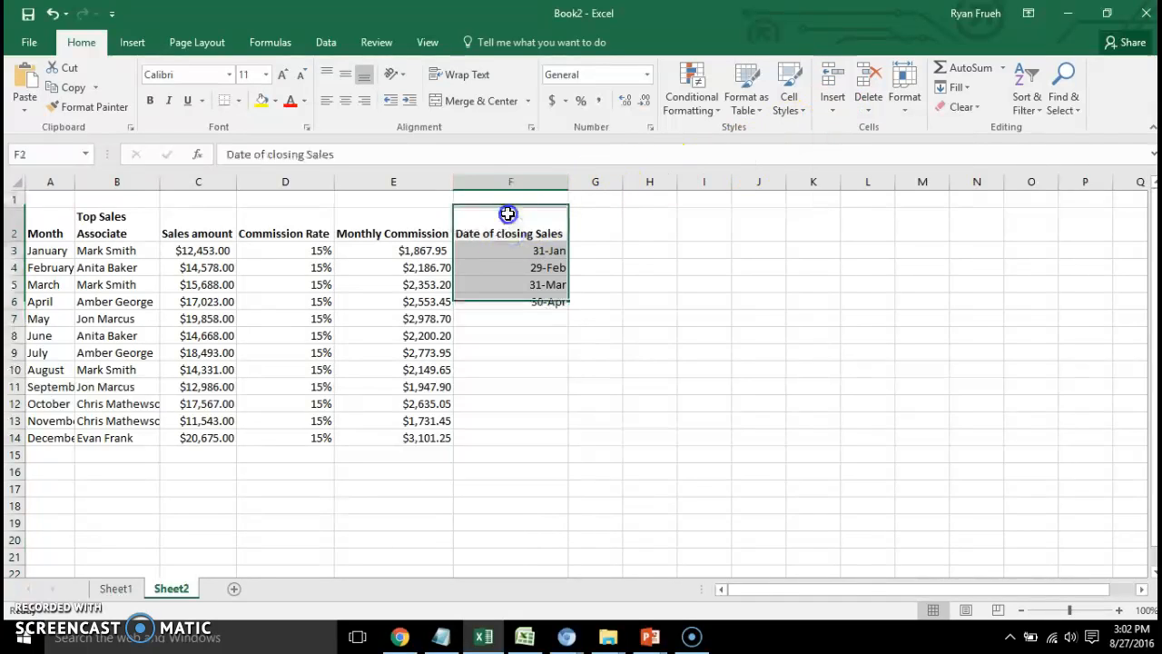
left_click(843, 114)
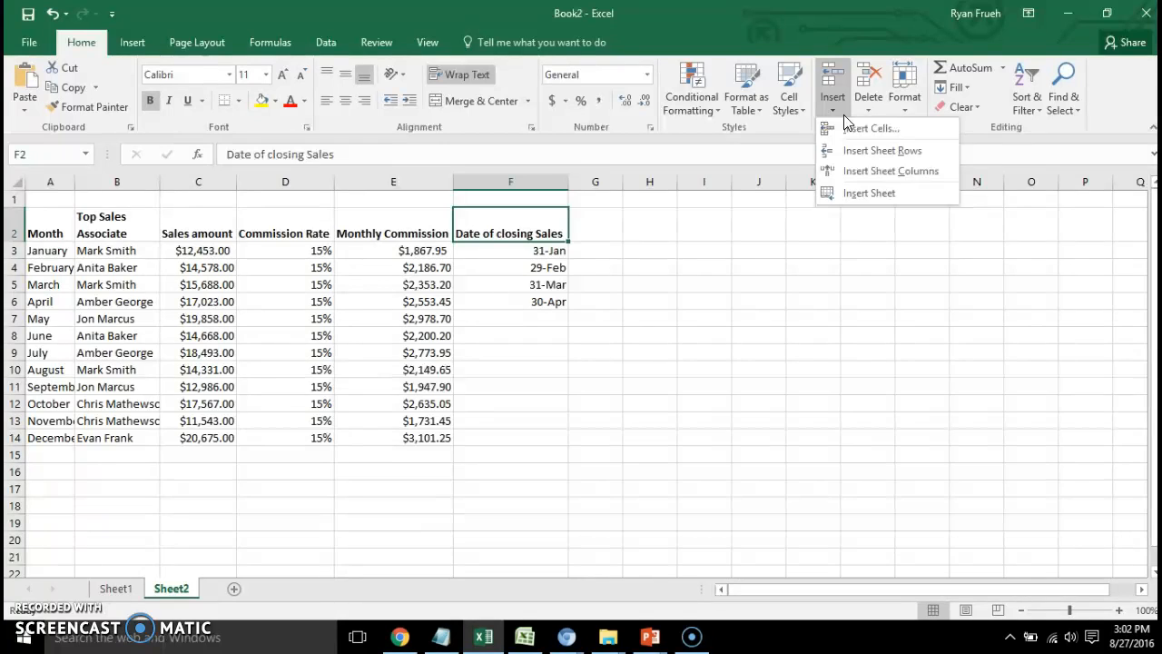
left_click(841, 173)
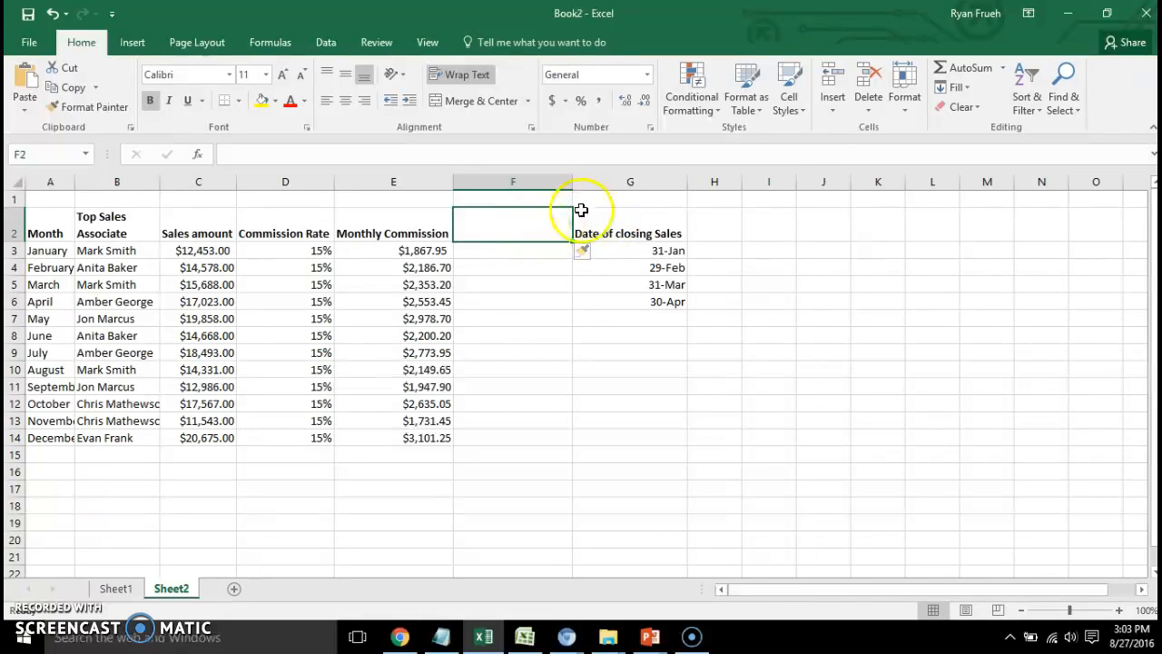
left_click(866, 113)
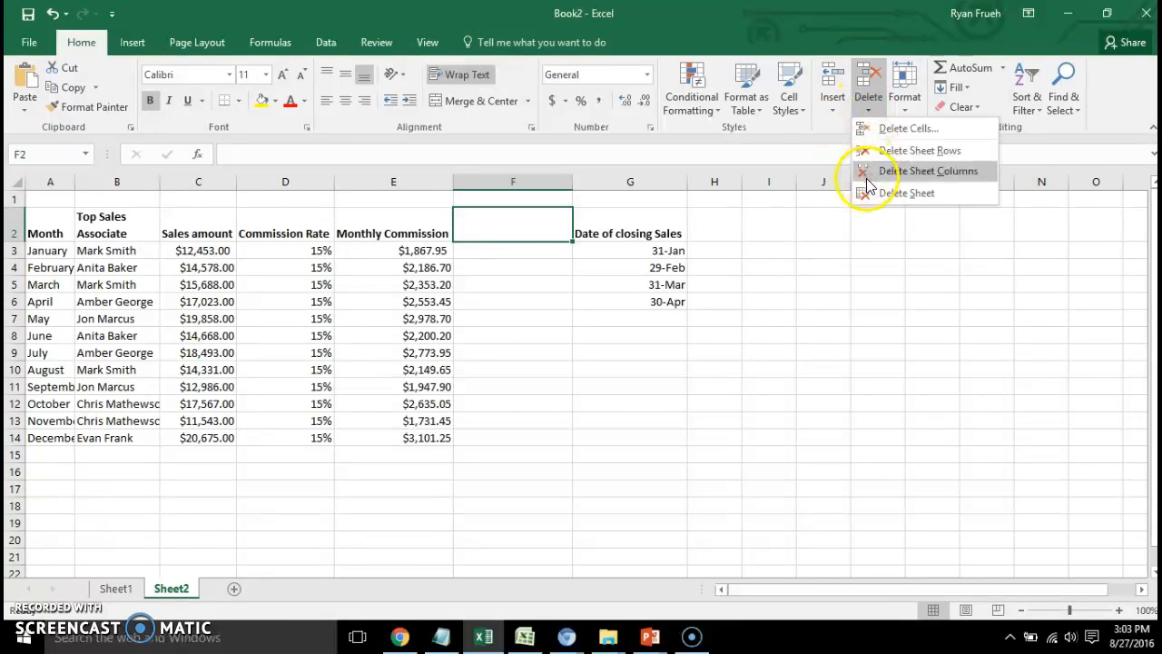
left_click(867, 172)
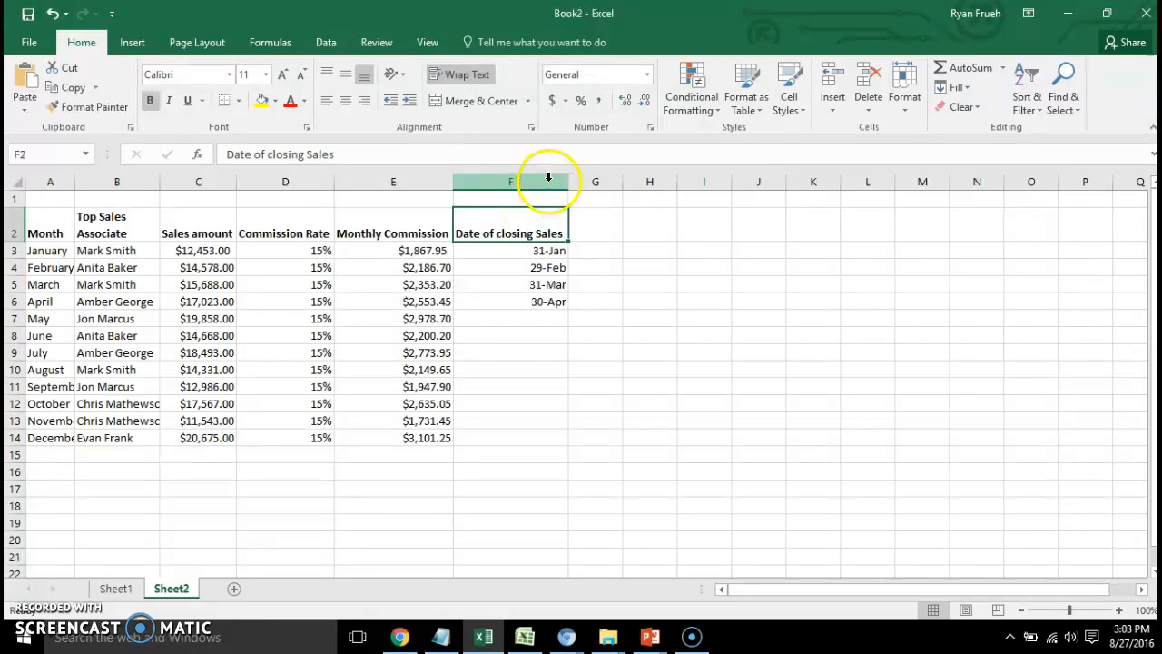
Insert a blank sheet row above the January row and delete that new row again.
left_click(14, 252)
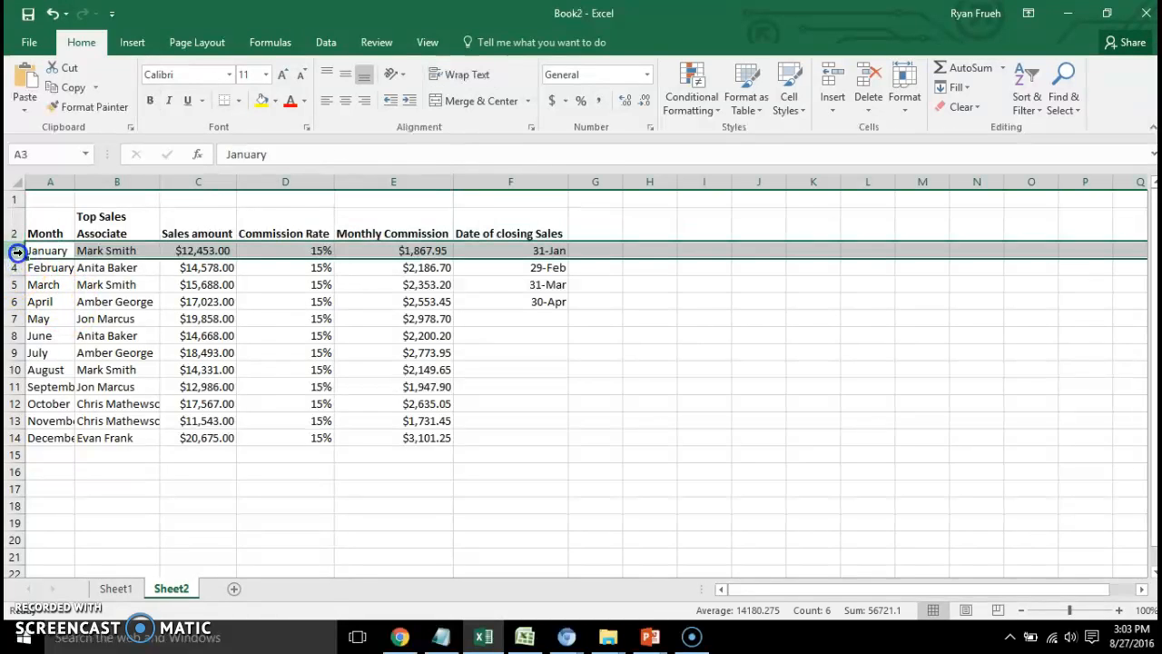
left_click(831, 109)
left_click(837, 154)
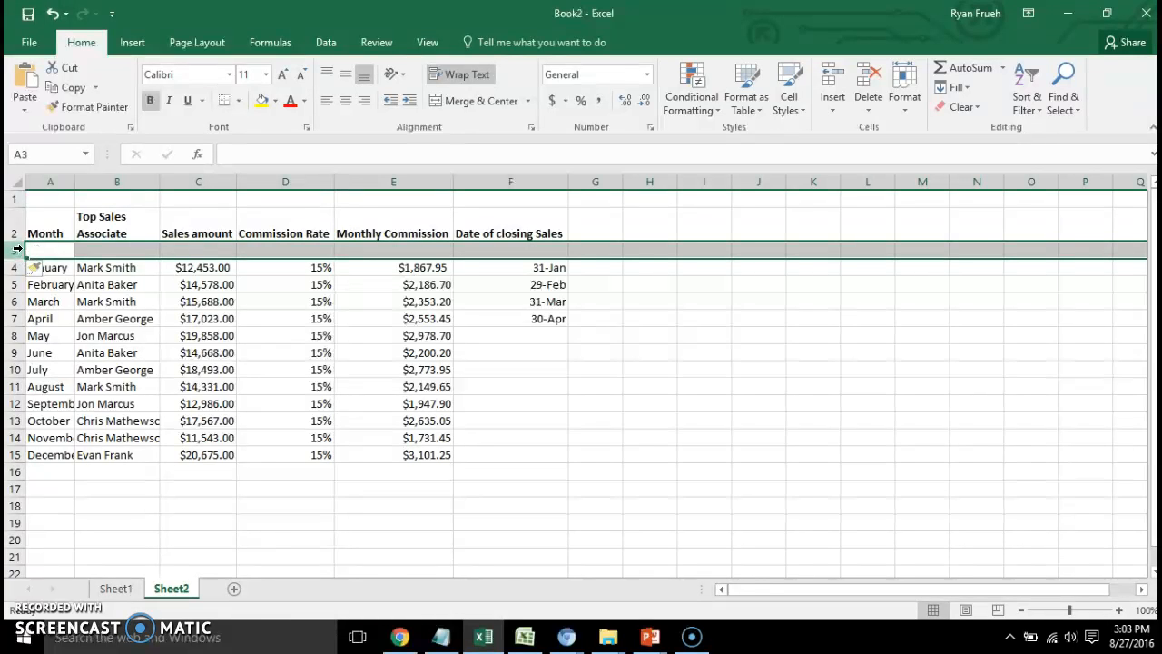
left_click(55, 249)
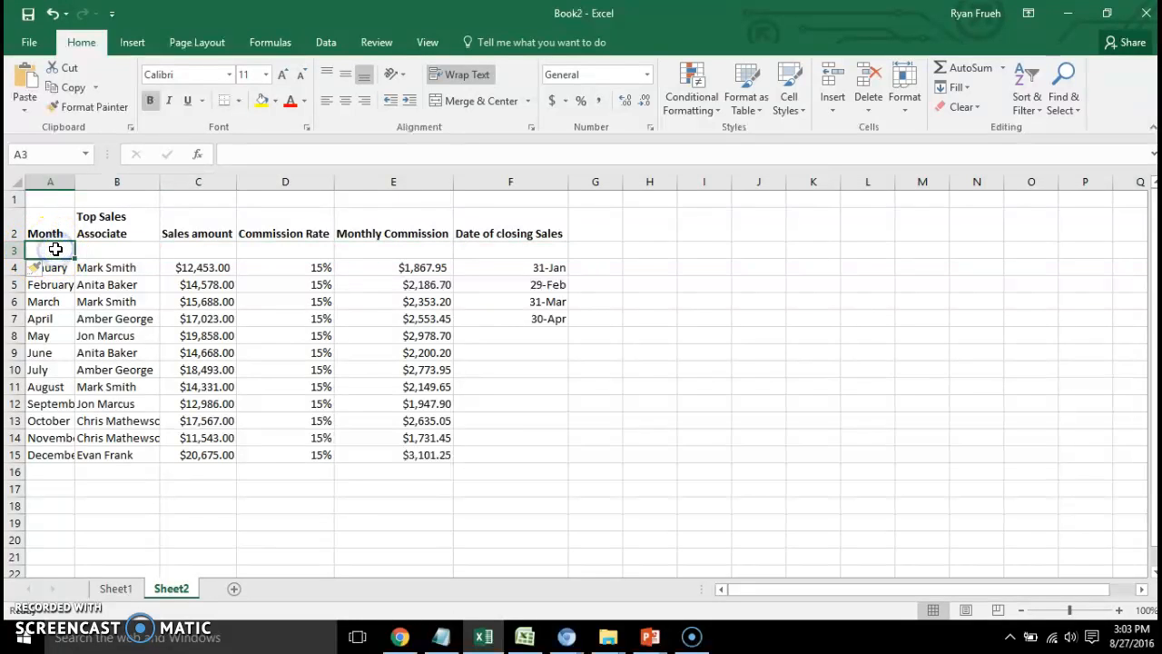
left_click(870, 113)
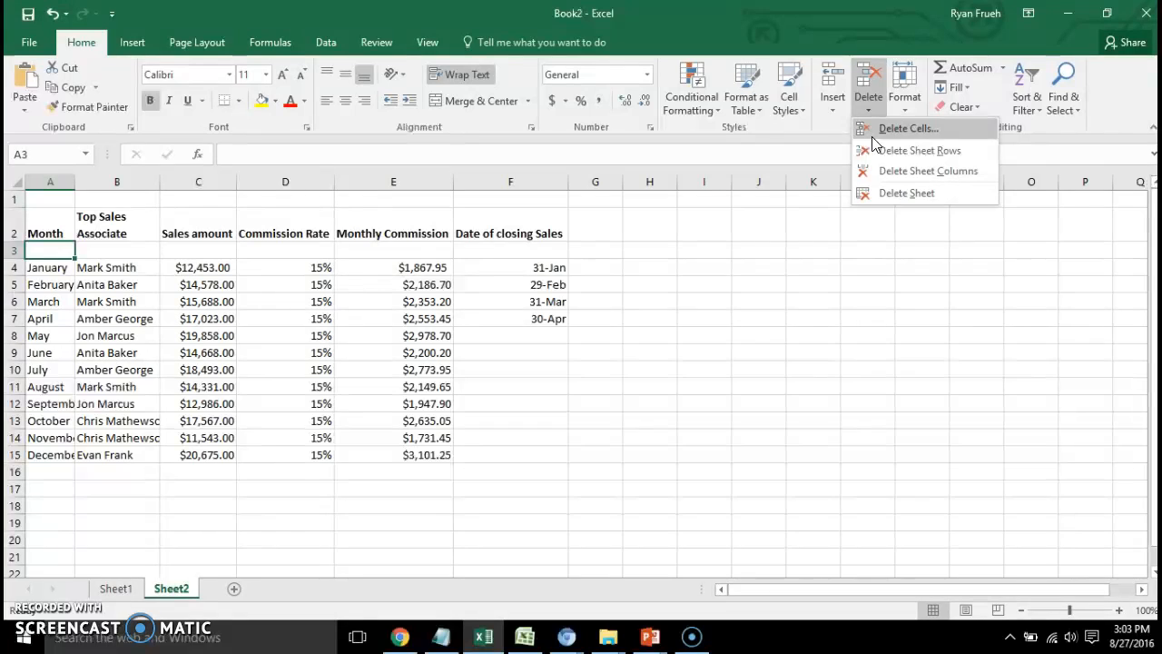
left_click(919, 151)
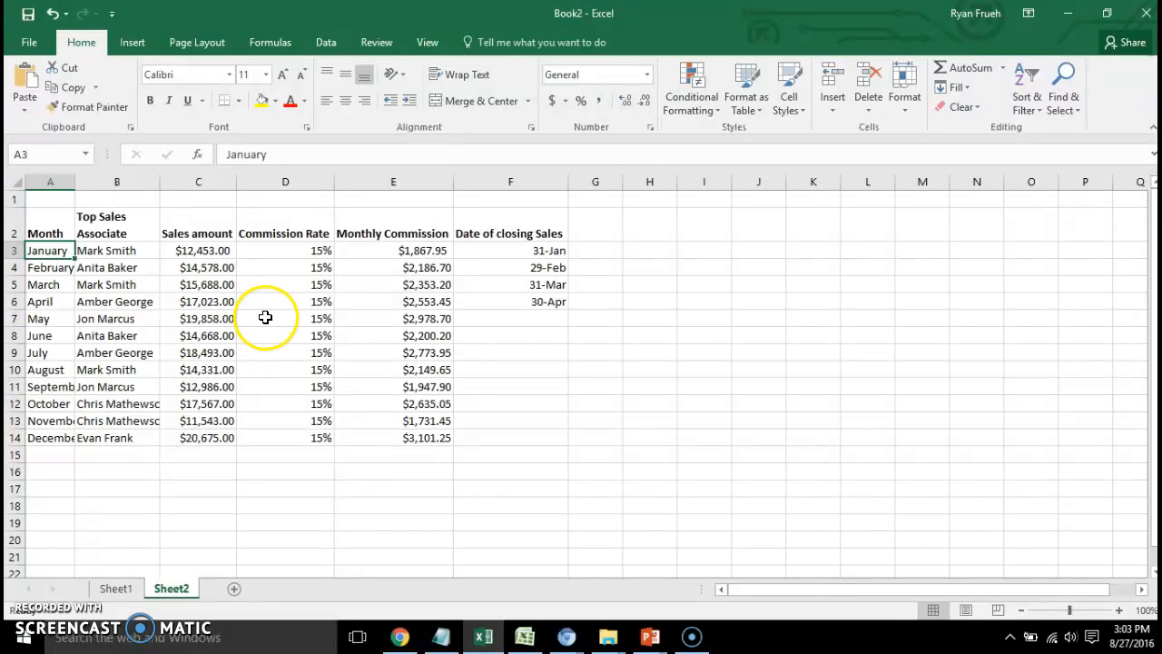
Add another empty row between the header row and January, and remove it again.
left_click(16, 251)
right_click(17, 251)
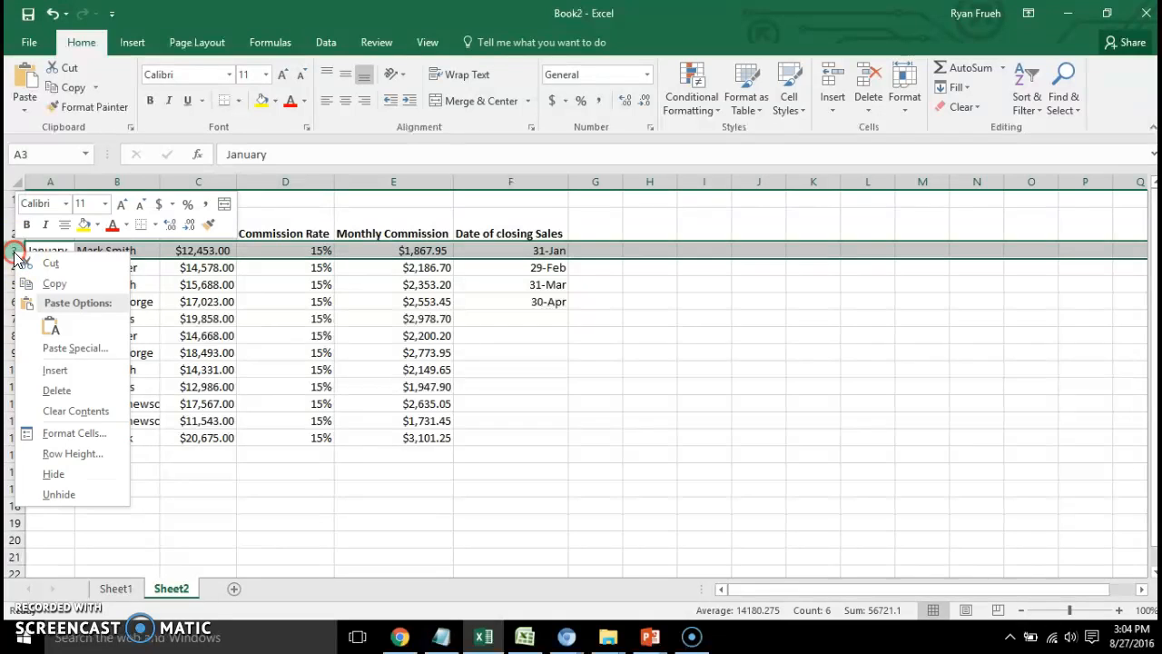
left_click(71, 369)
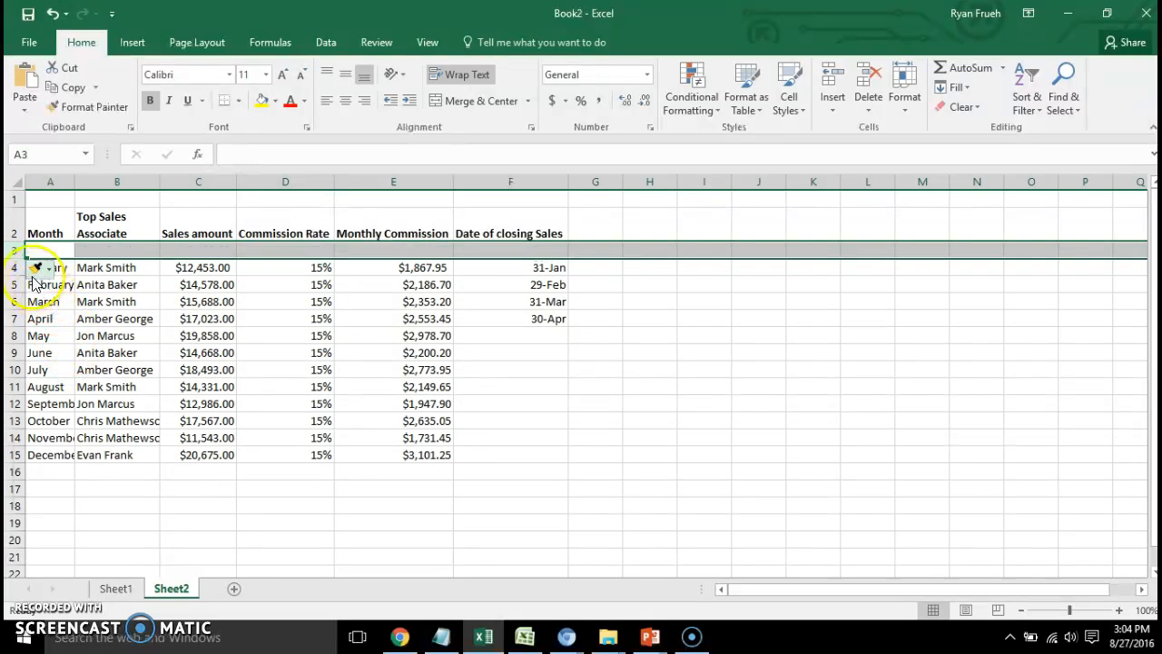
right_click(16, 251)
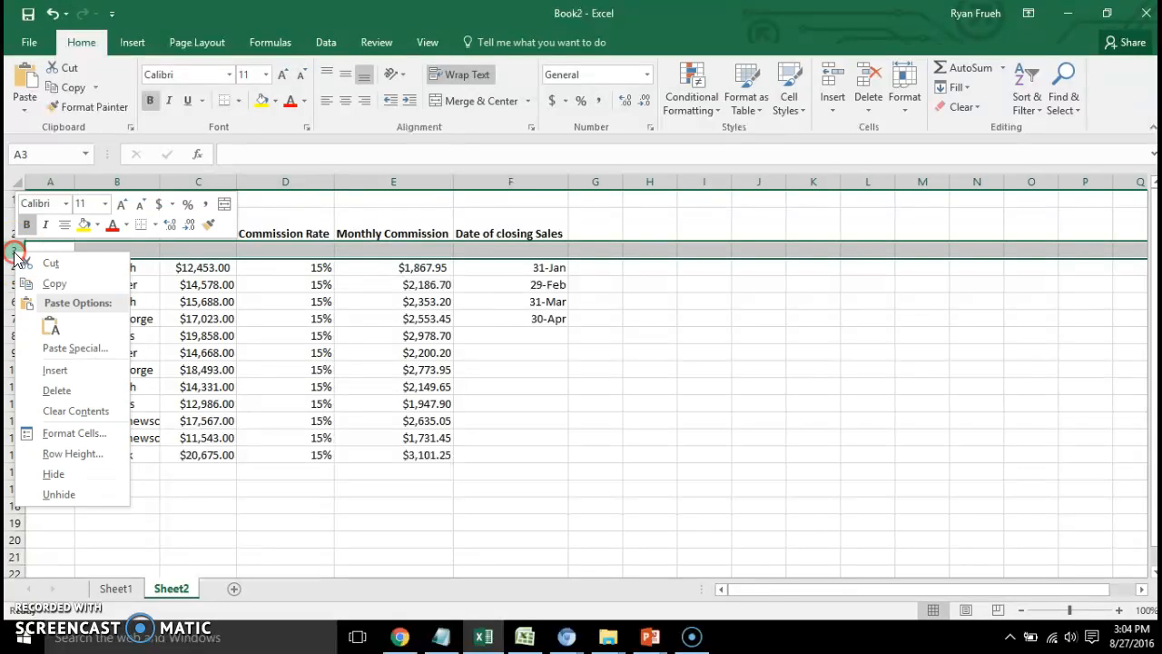
left_click(56, 390)
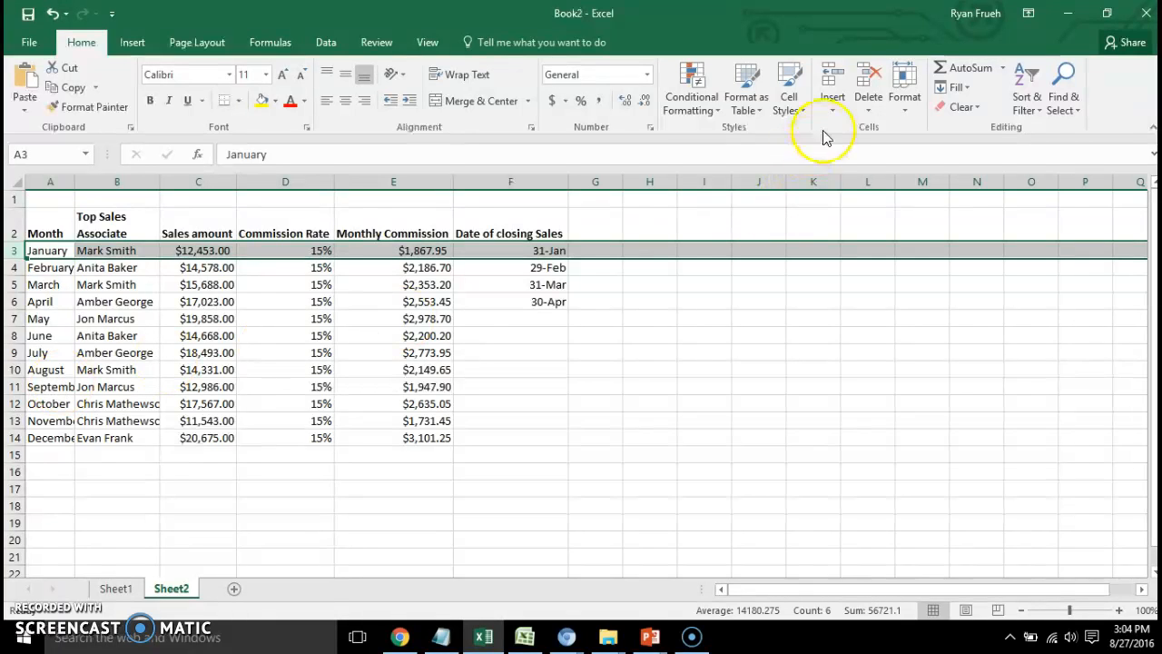
Insert a blank column before the Commission Rate column, delete it again and clear the column selection.
left_click(282, 181)
right_click(282, 182)
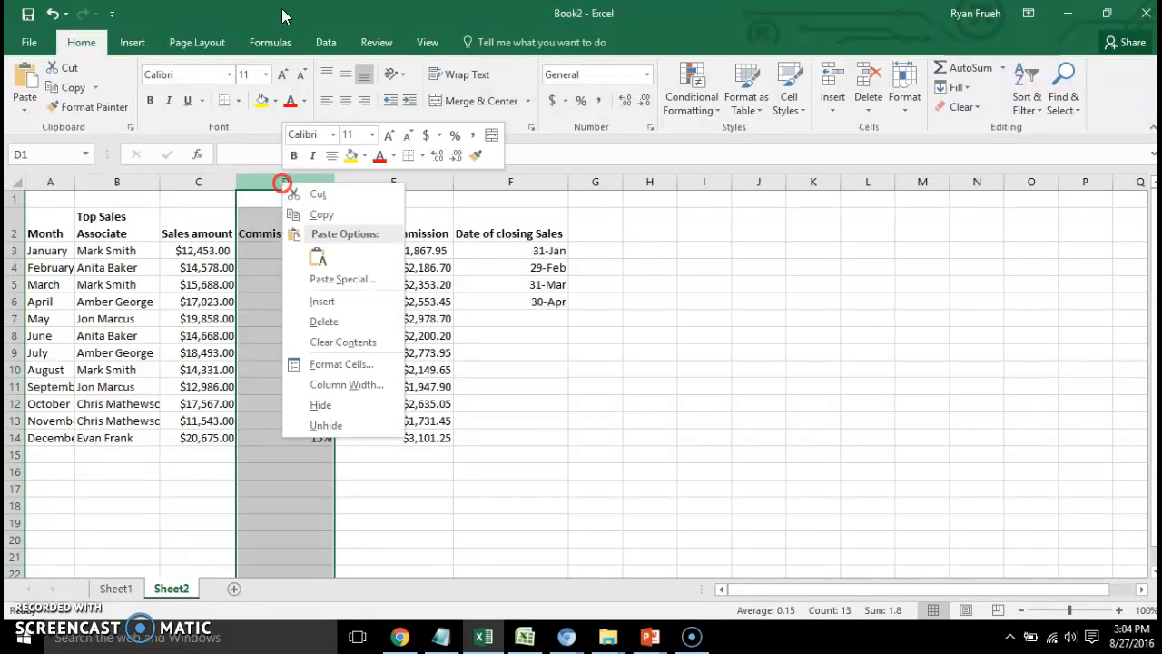
left_click(309, 301)
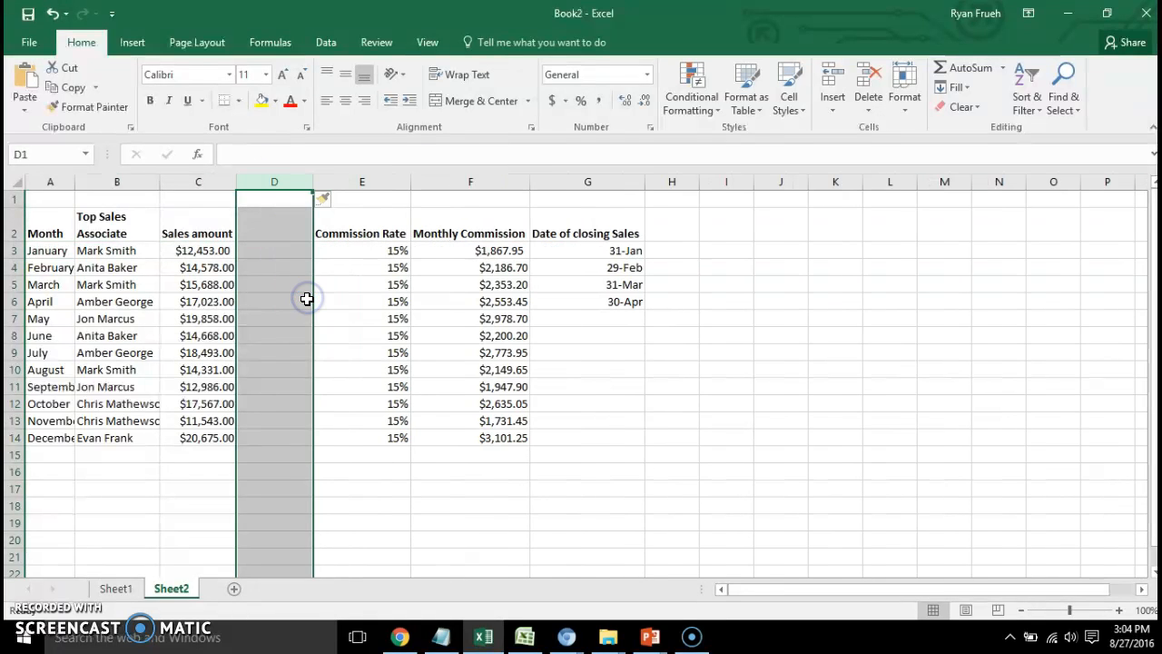
right_click(274, 184)
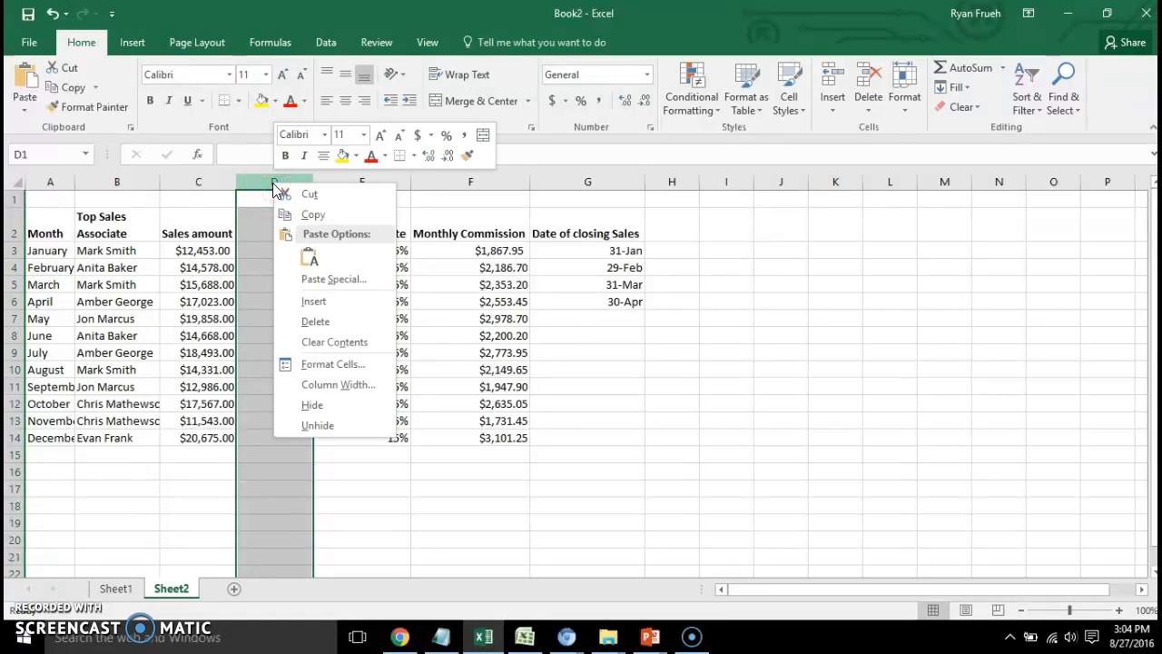
left_click(322, 329)
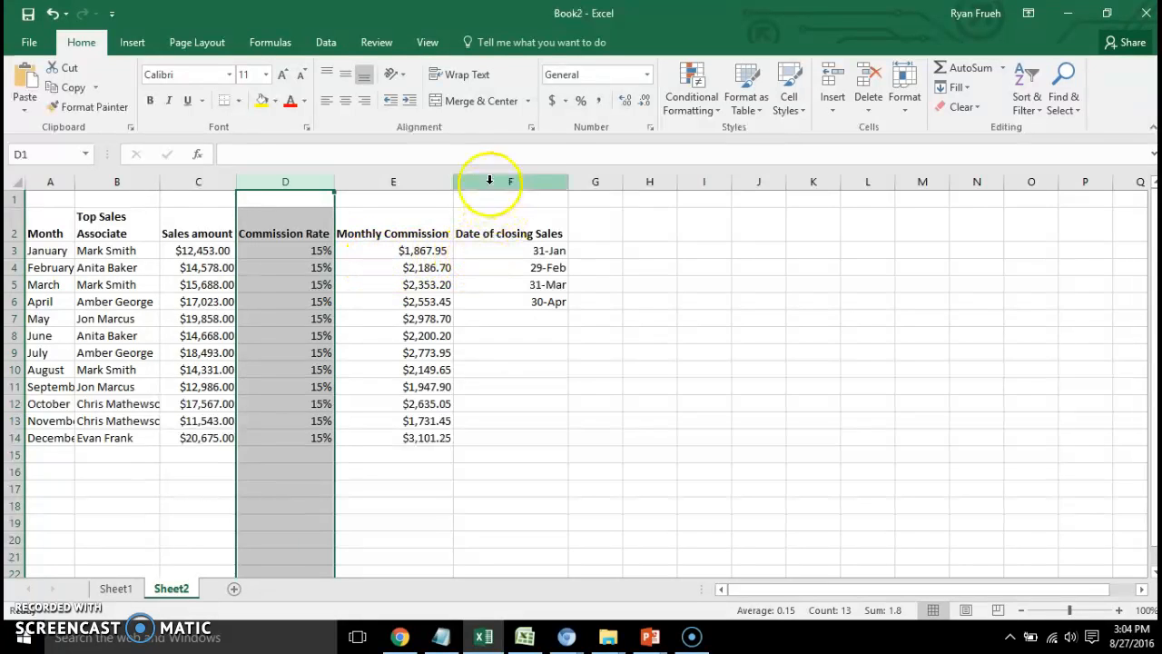
left_click(553, 407)
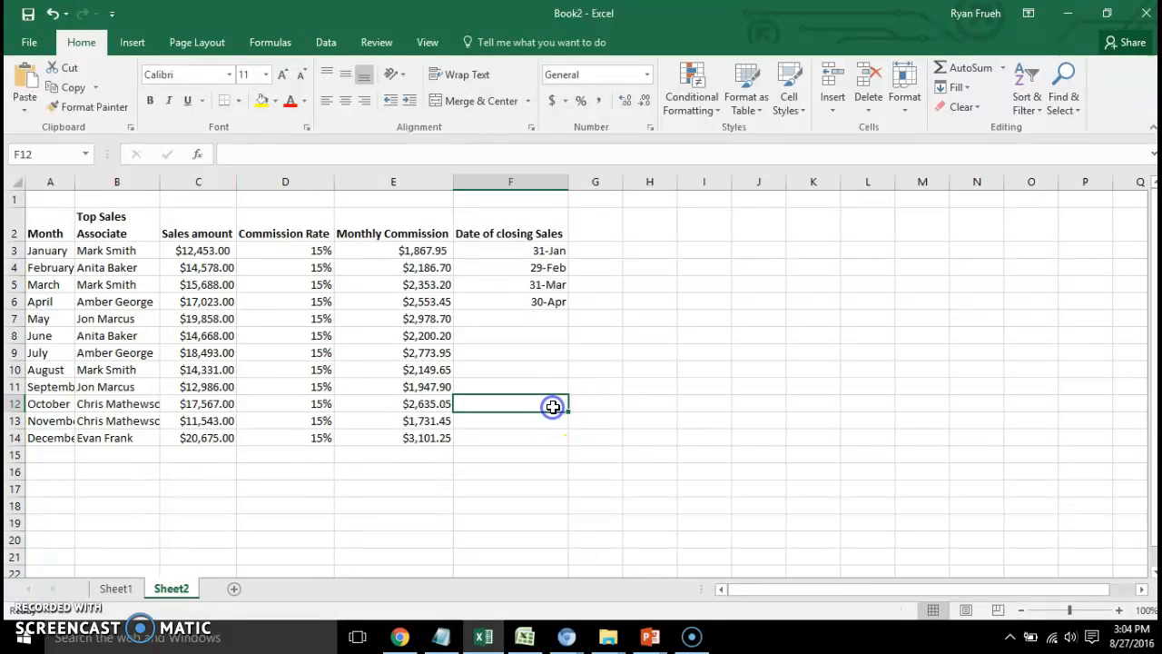
Hide the Commission Rate column and unhide it again.
right_click(289, 182)
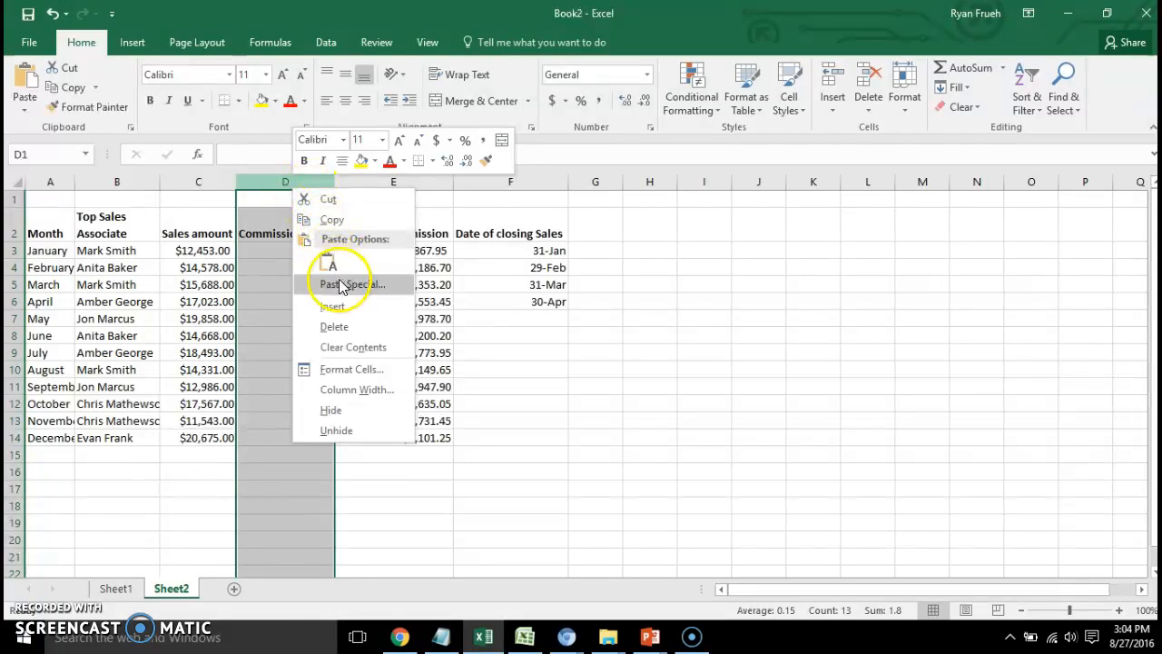
left_click(351, 409)
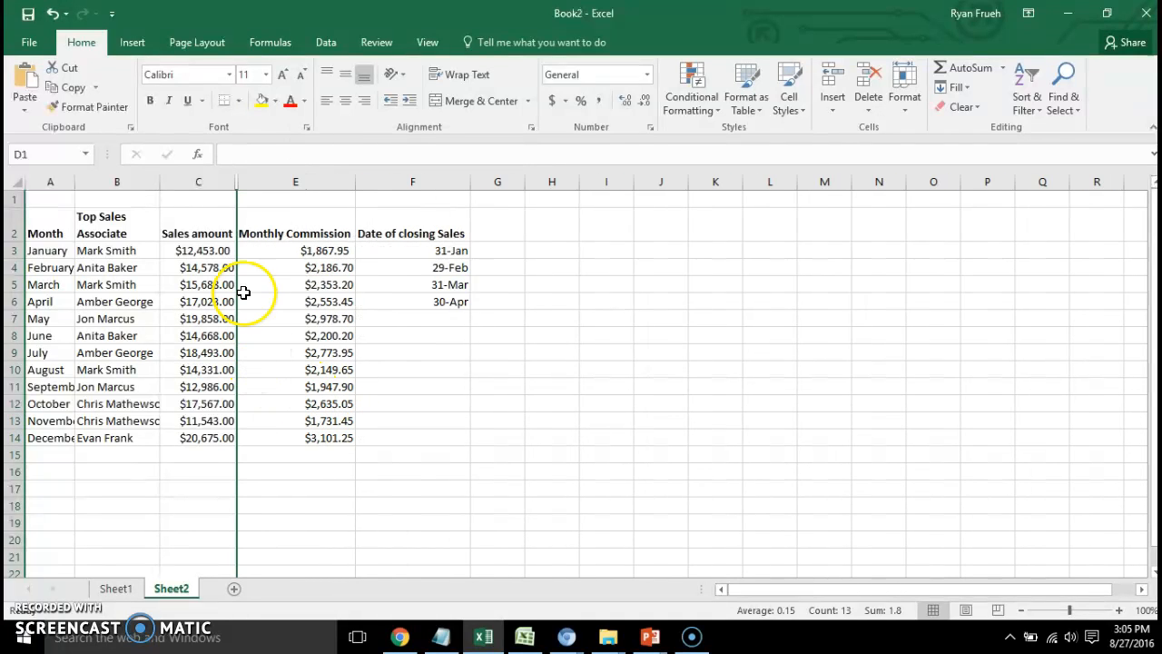
left_click(213, 181)
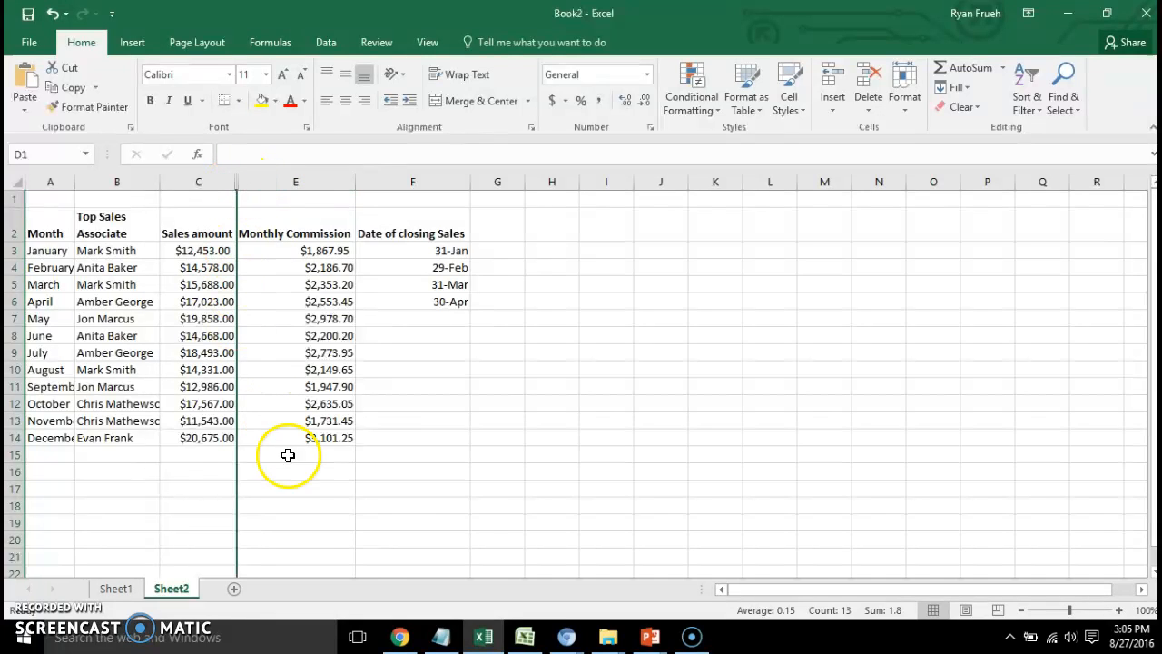
left_click(485, 521)
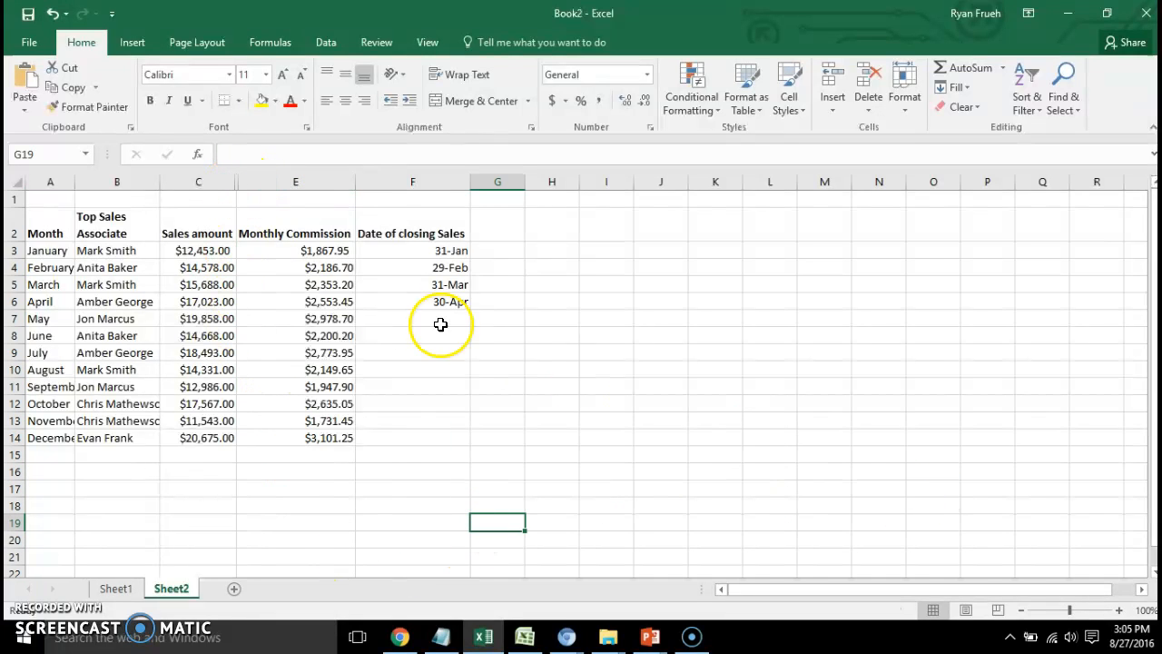
right_click(237, 183)
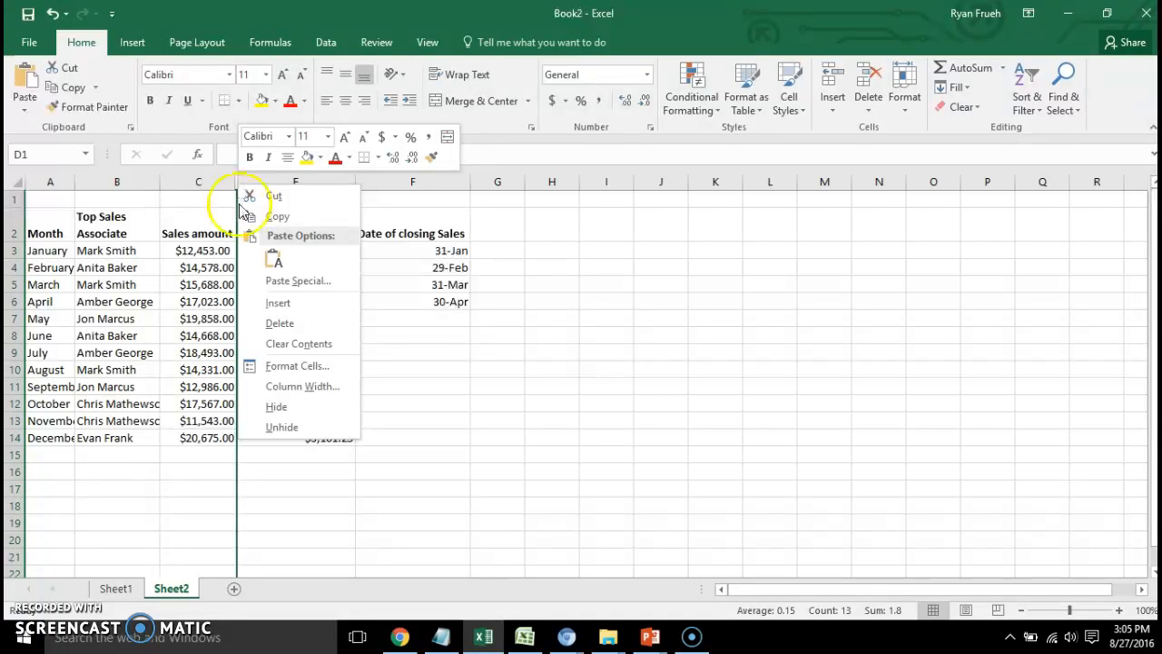
left_click(276, 428)
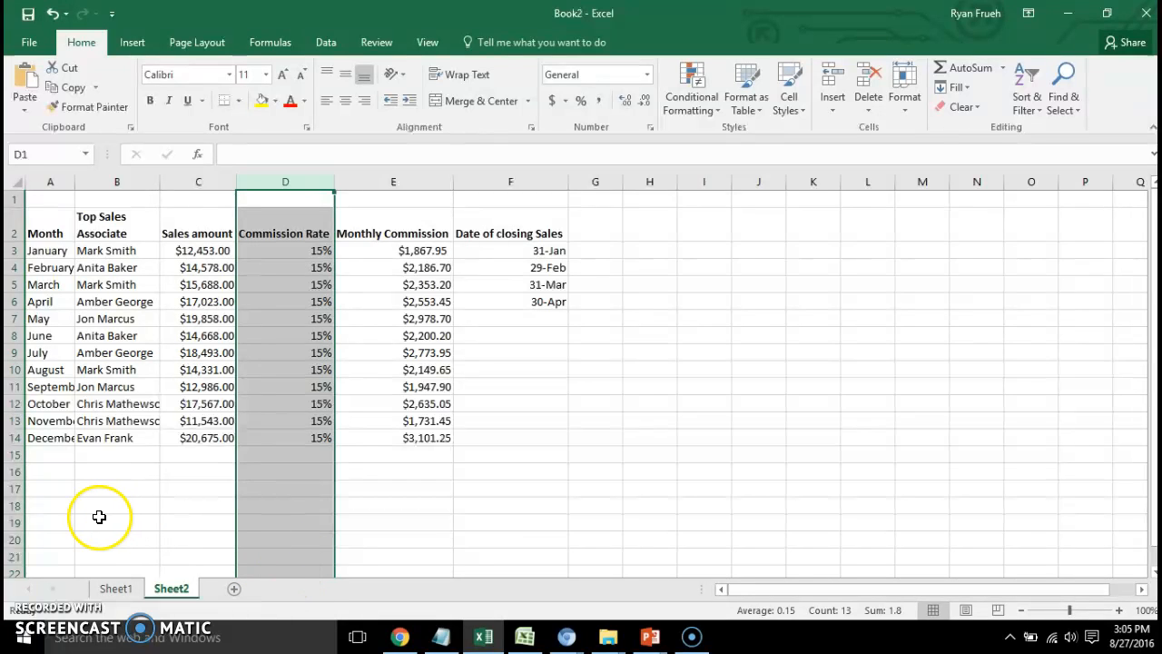
Hide the August row, unhide it again and clear the row selection.
left_click(14, 370)
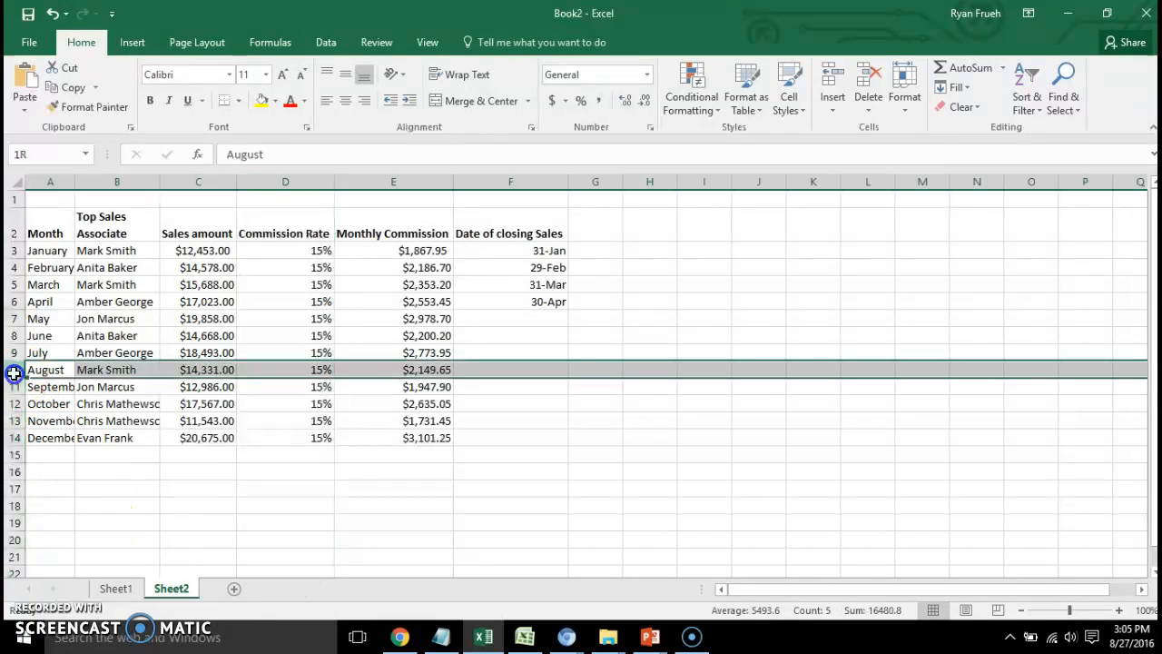
right_click(14, 372)
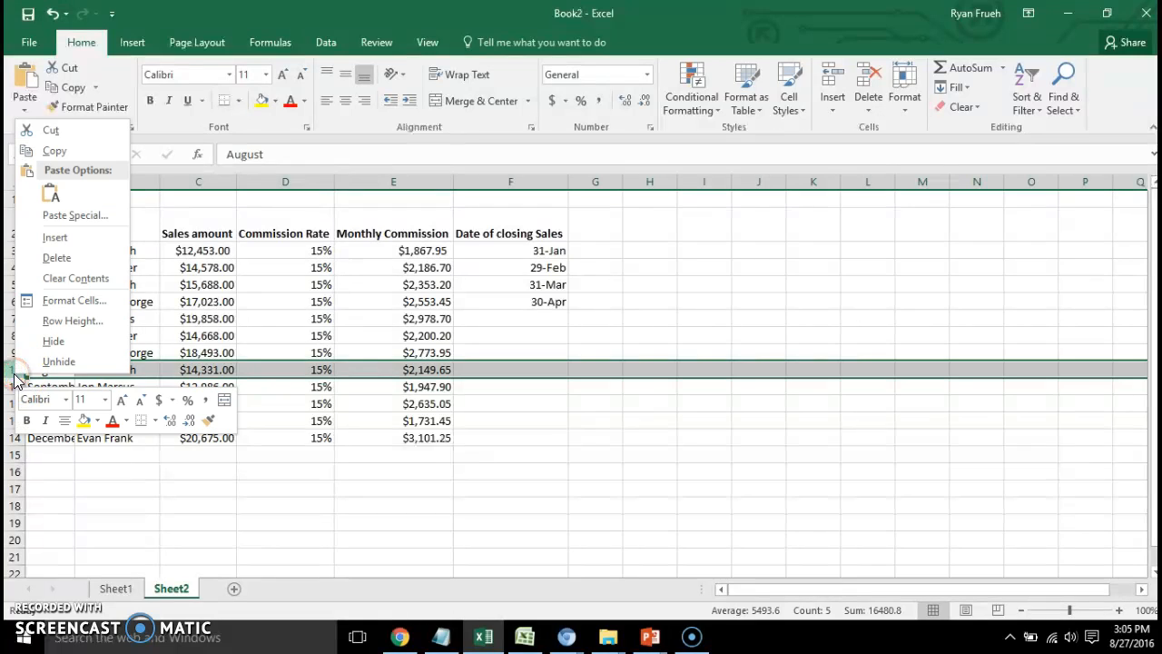
left_click(54, 343)
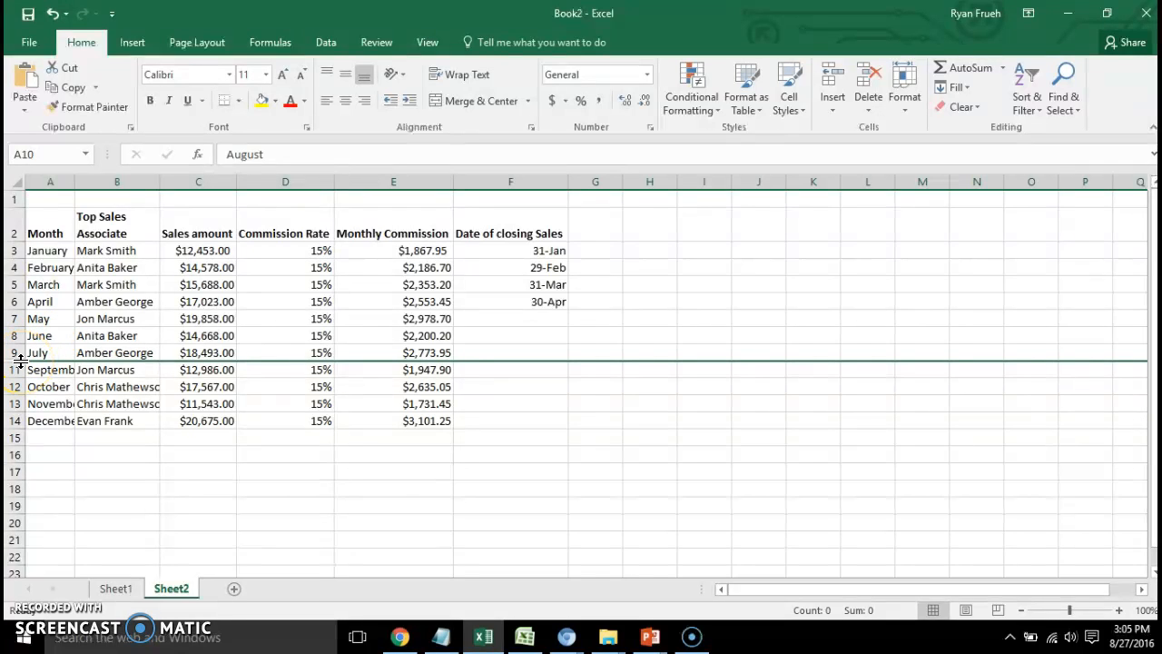
right_click(21, 369)
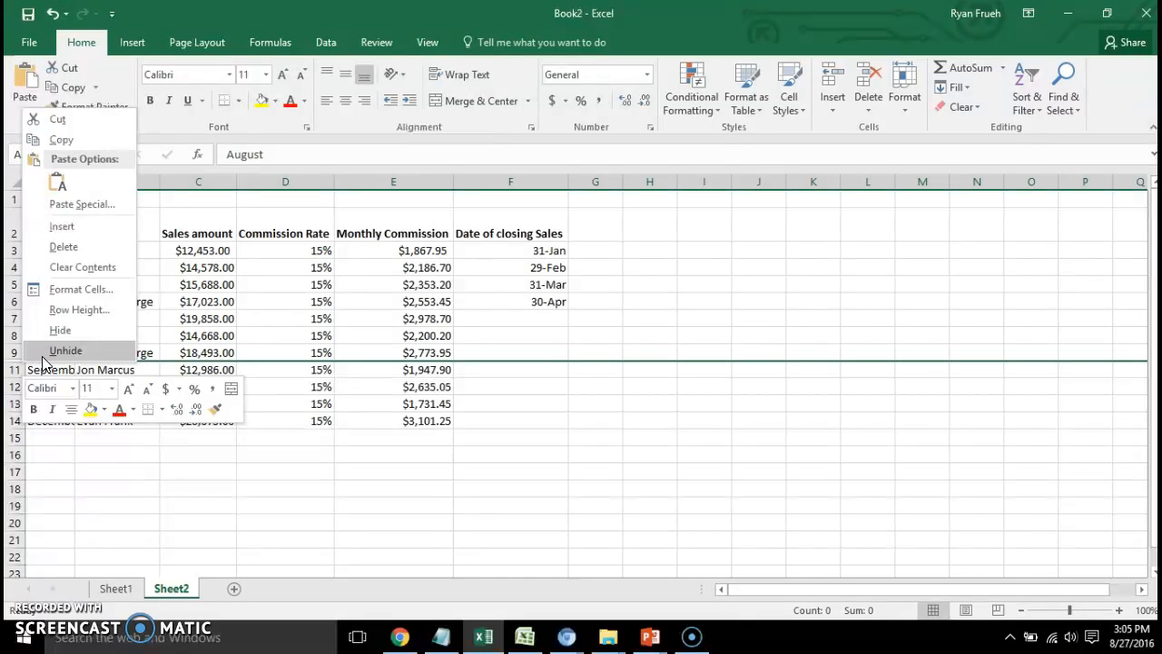
left_click(64, 350)
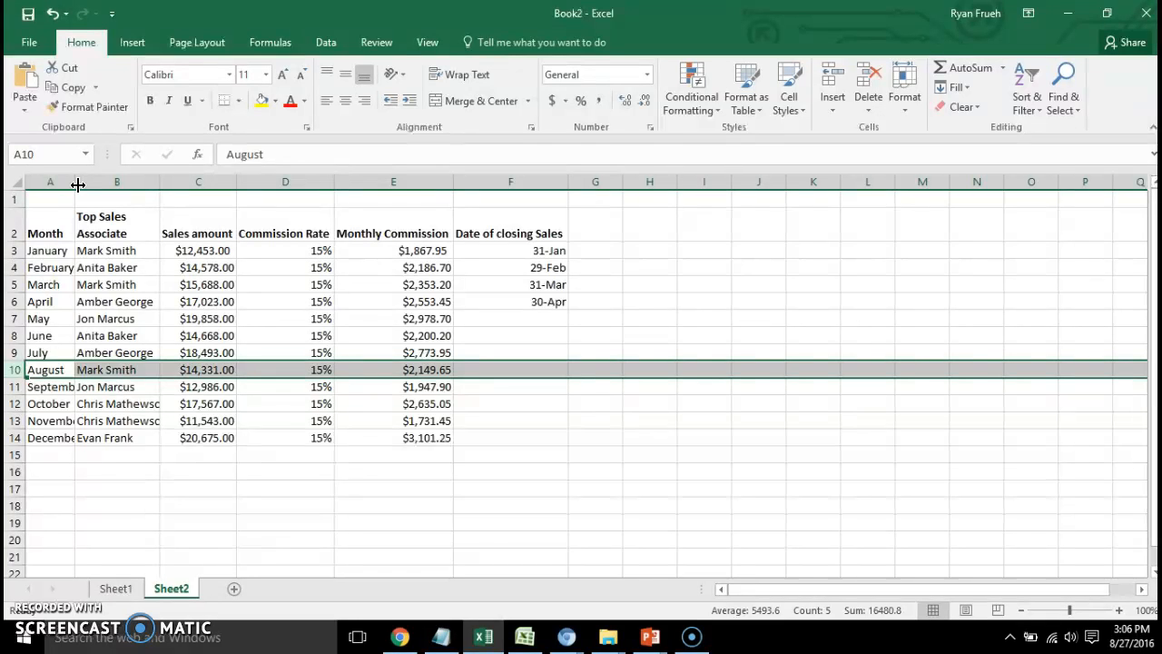
left_click(150, 301)
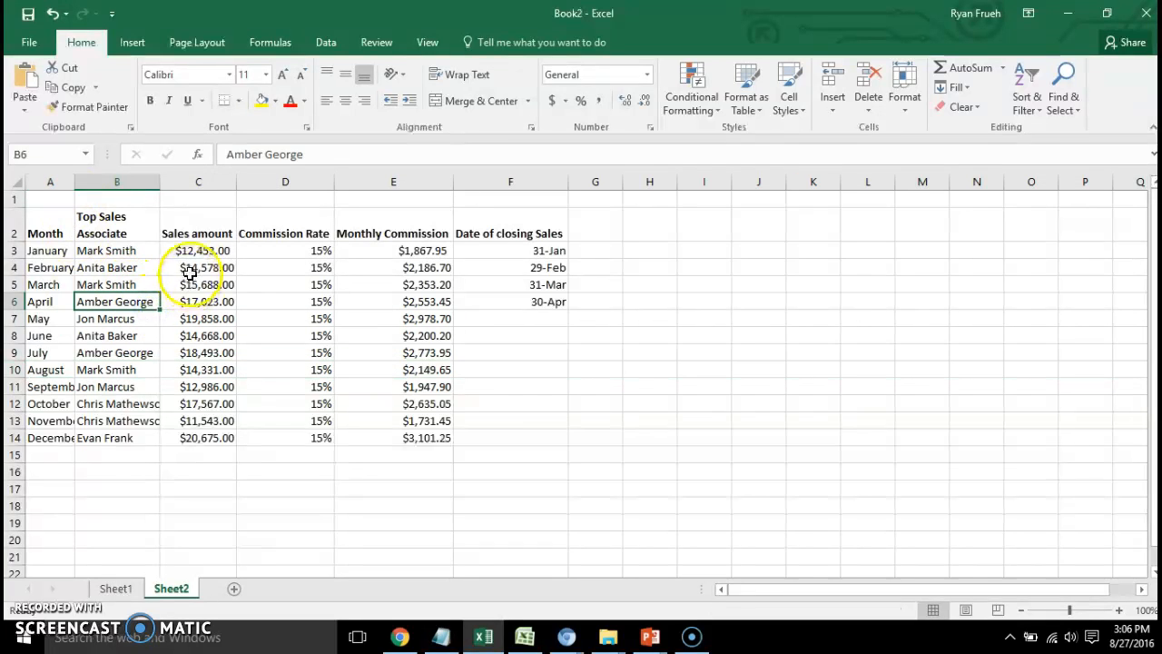
Adjust the width of the Month column so that all month names, including September, fit with little spare space.
left_click(95, 201)
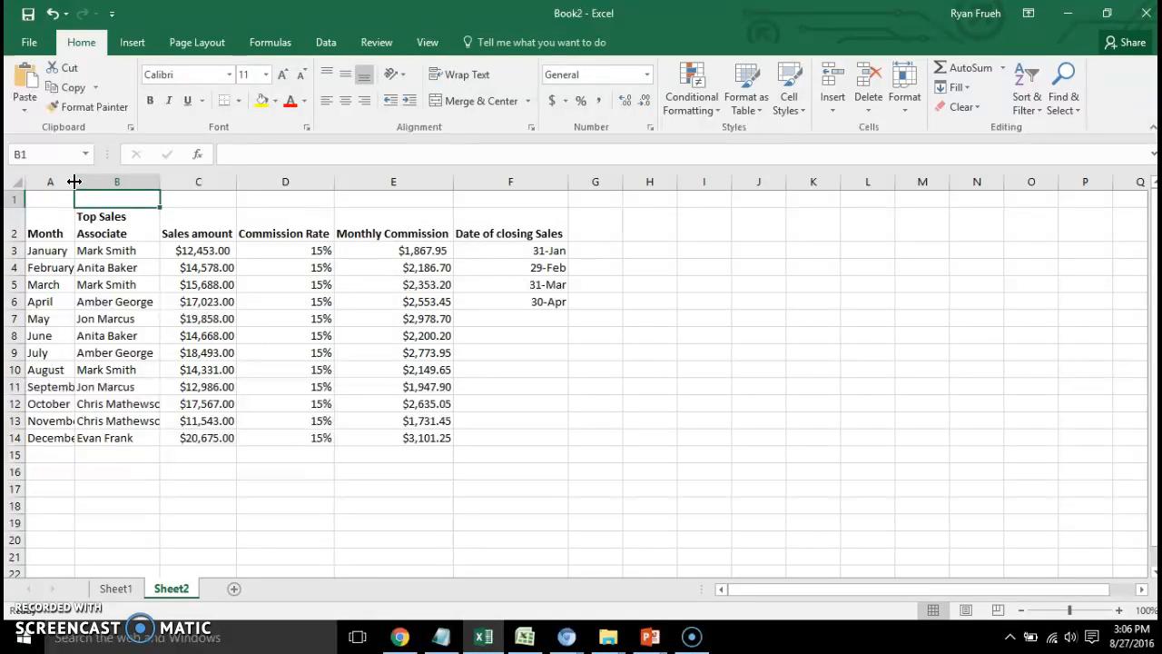
left_click_drag(75, 182, 75, 181)
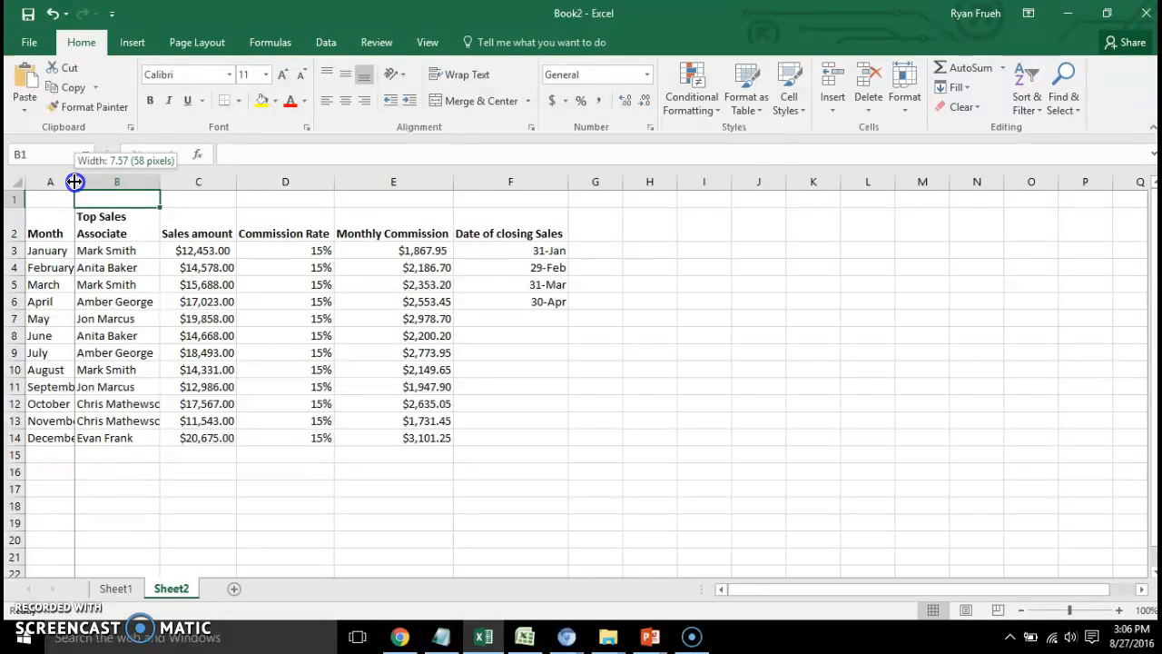
left_click_drag(75, 181, 114, 182)
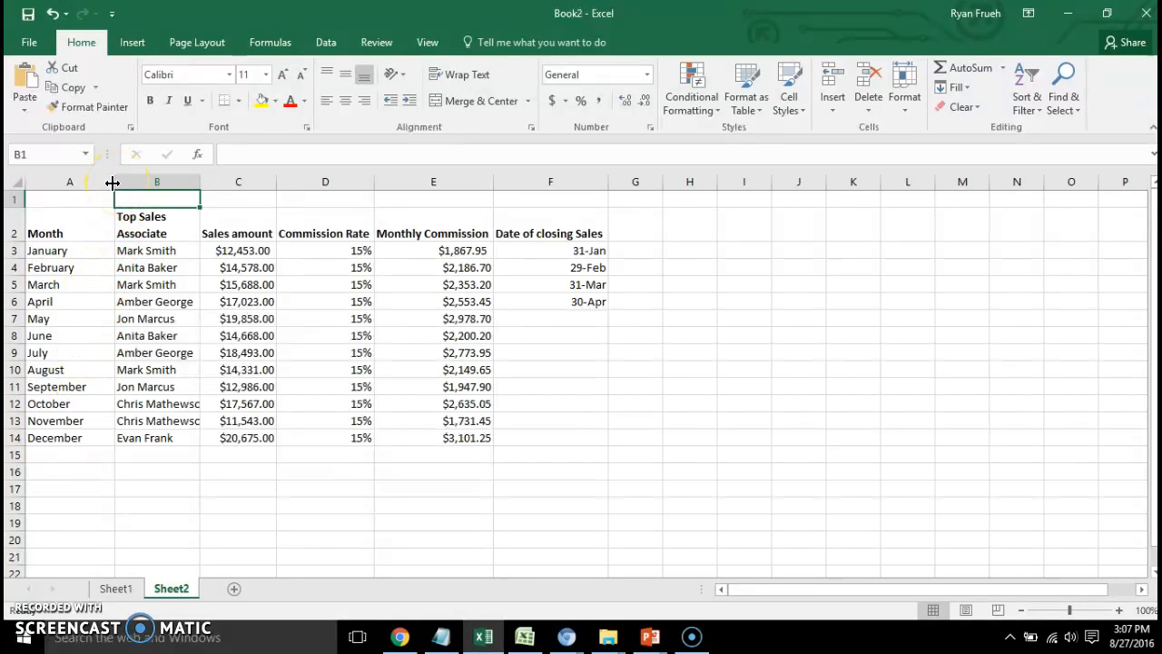
left_click_drag(115, 182, 91, 182)
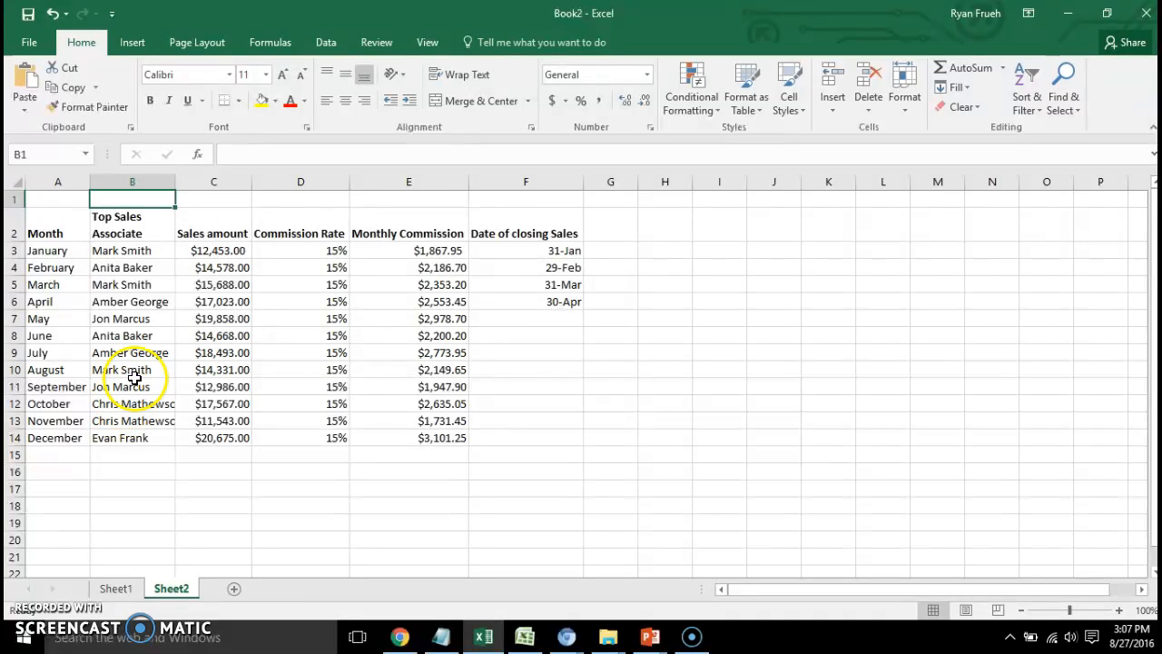
Autofit the Top Sales Associate column and narrow the Commission Rate column so its heading wraps onto two lines.
double_click(175, 183)
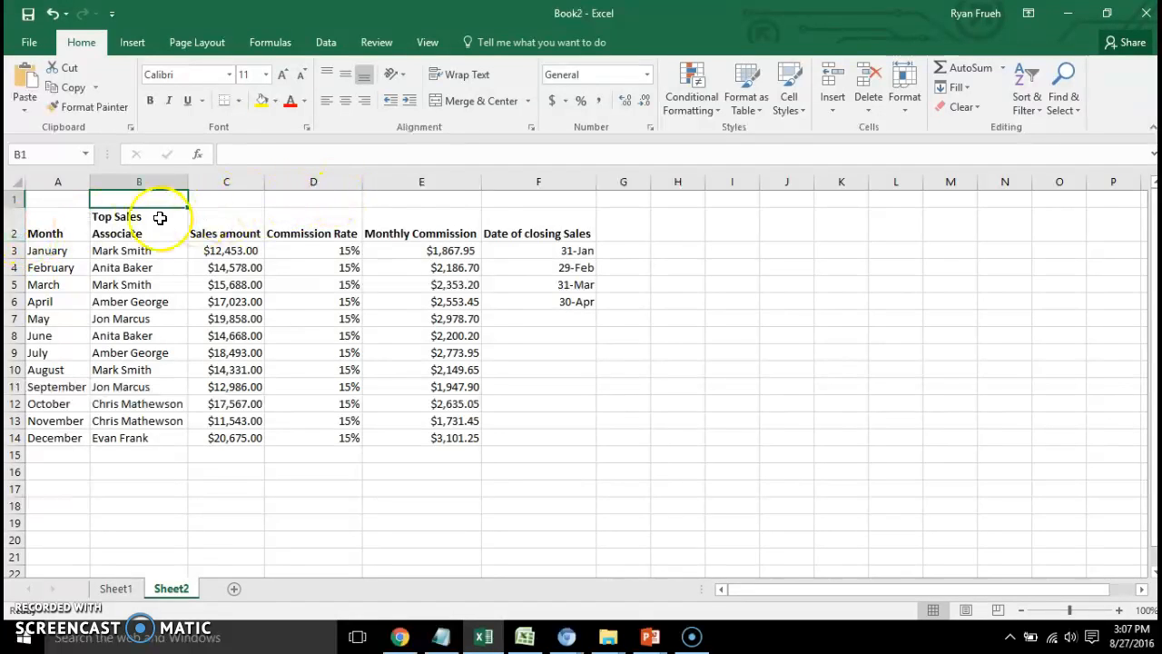
left_click_drag(361, 186, 336, 181)
left_click(304, 195)
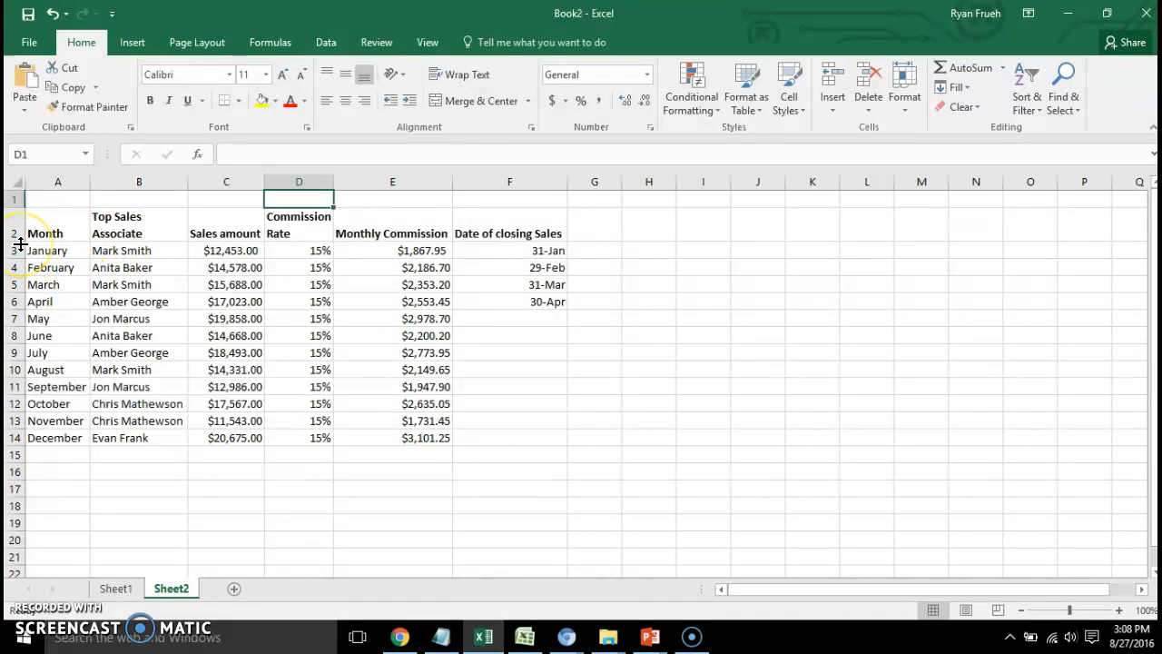
Increase the heights of the header row and the January, February and March rows.
left_click_drag(18, 242, 14, 238)
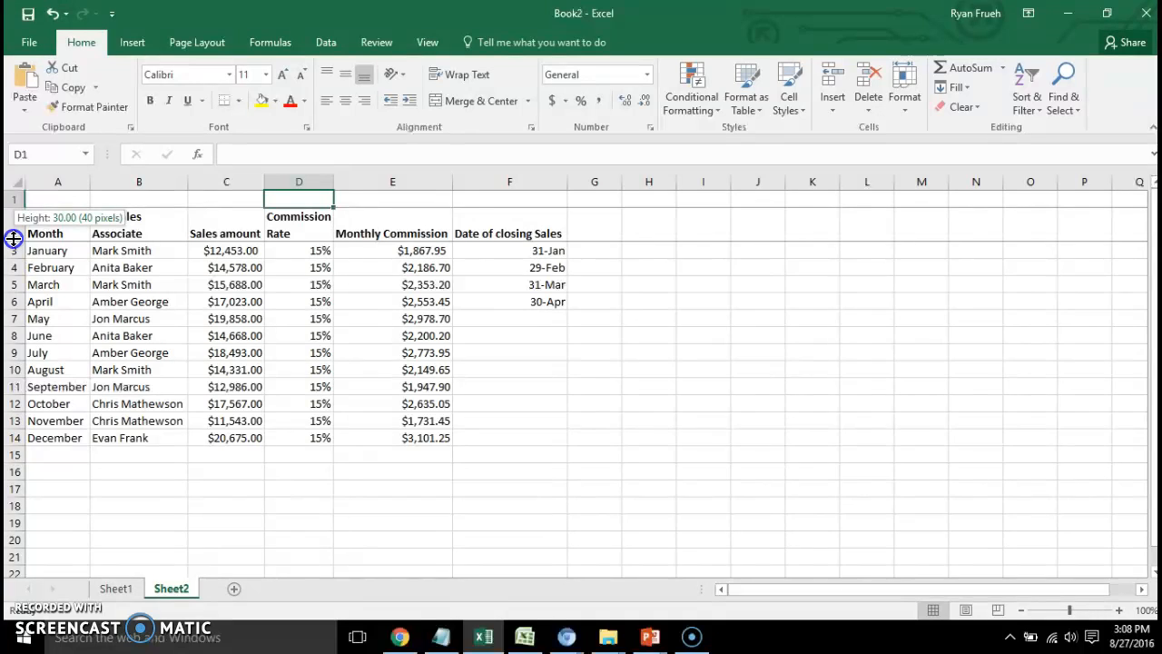
left_click_drag(13, 239, 13, 259)
left_click(13, 259)
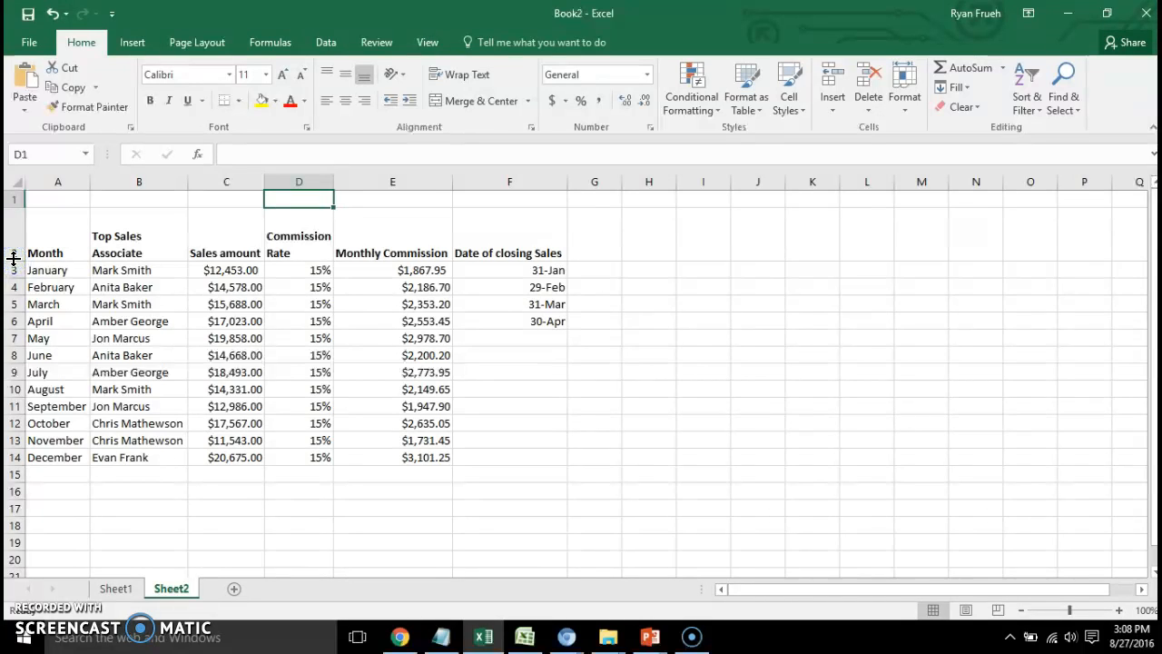
left_click_drag(11, 278, 11, 294)
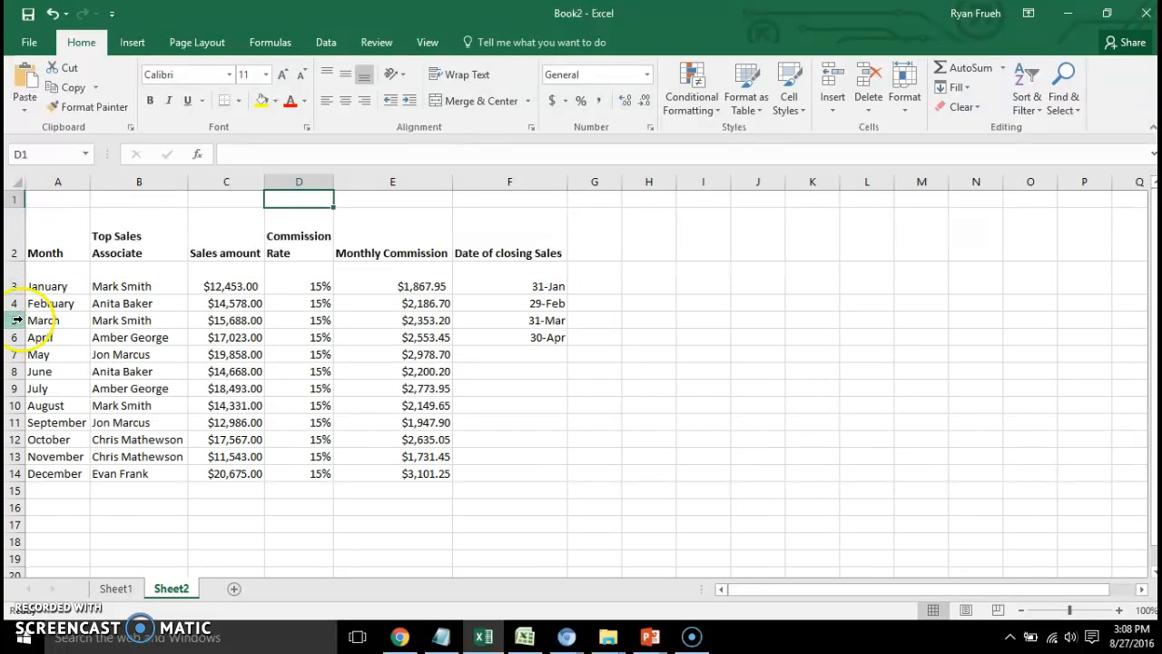
left_click_drag(14, 312, 19, 363)
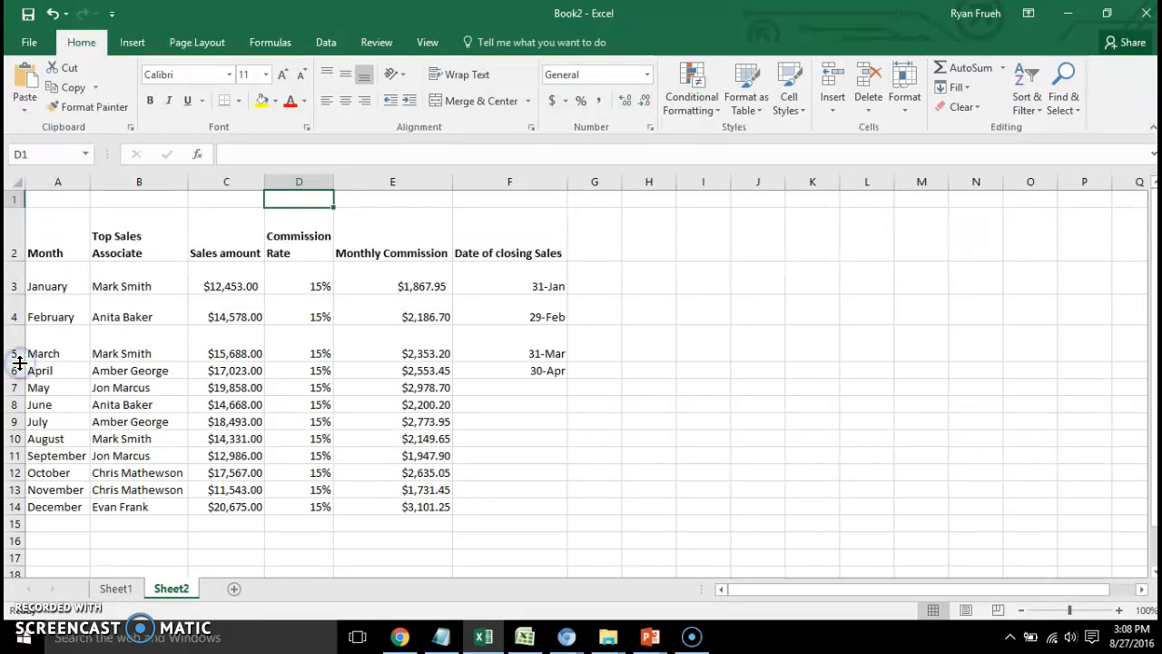
Autofit the heights of the header row and the January, February and March rows to their contents.
double_click(15, 262)
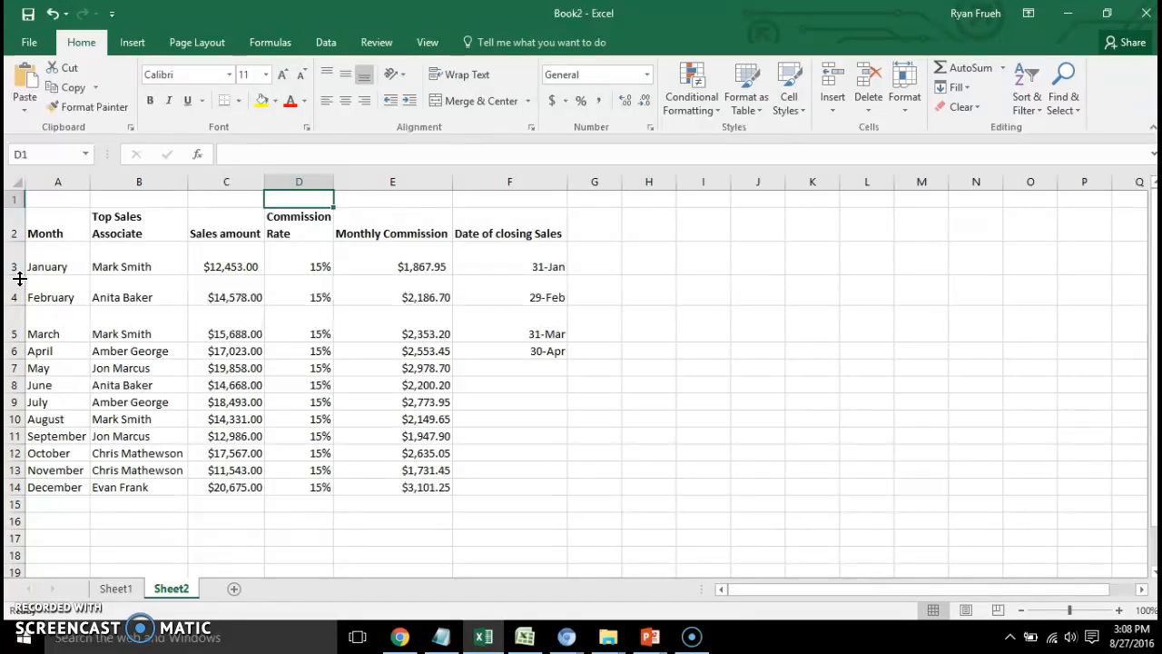
double_click(17, 272)
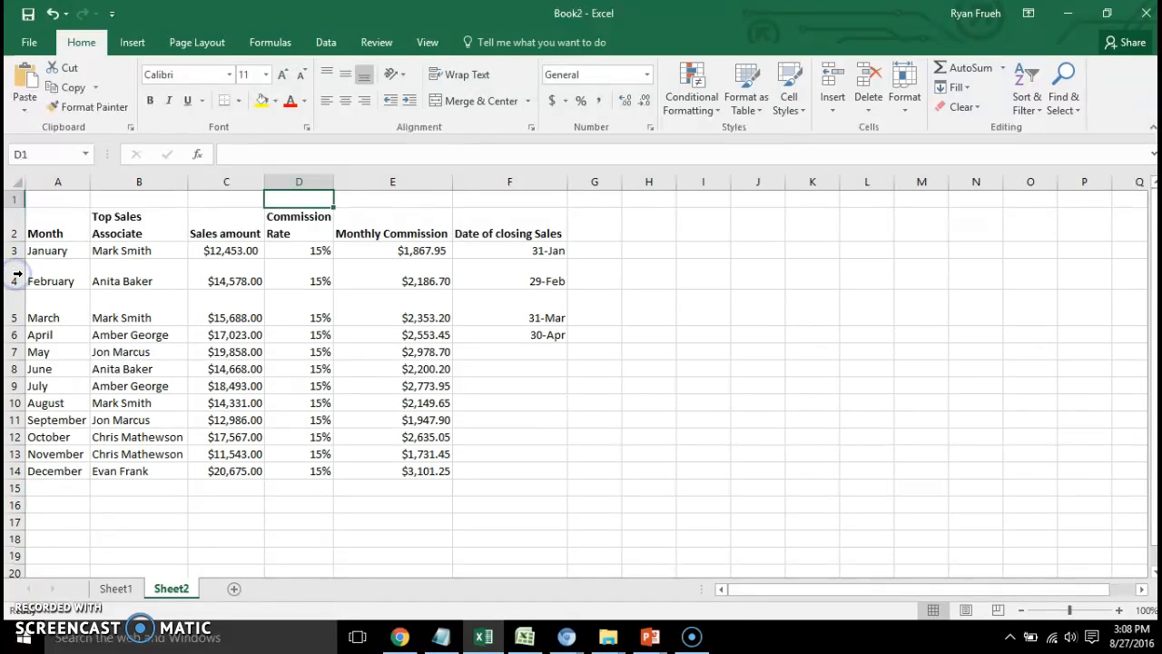
double_click(15, 288)
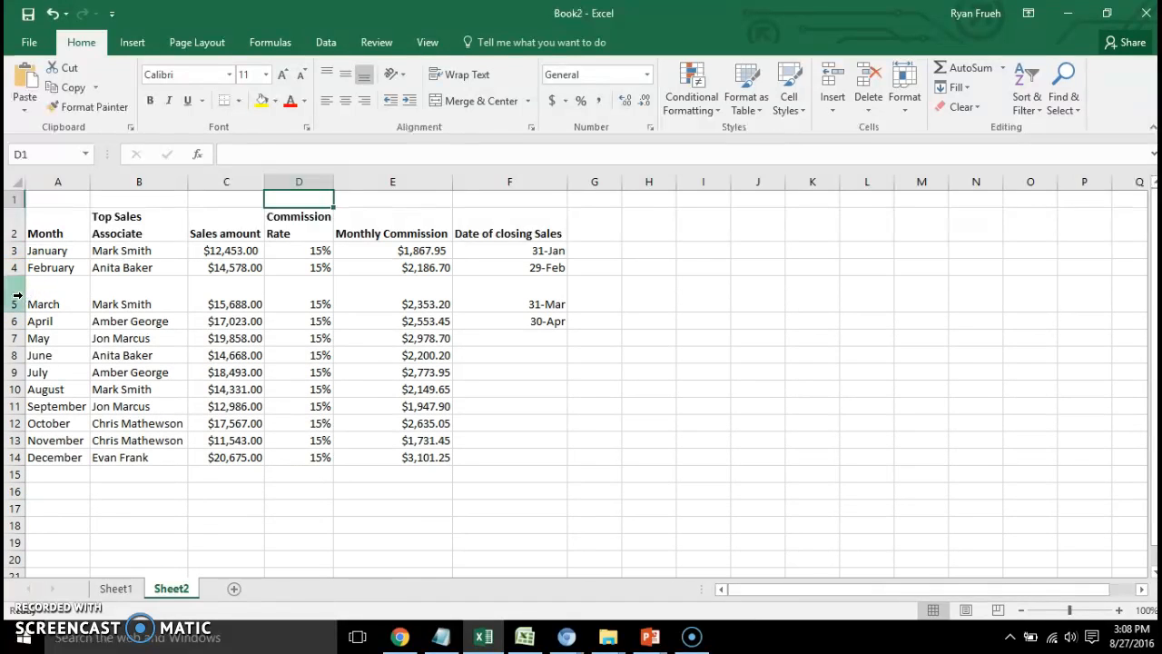
left_click_drag(20, 312, 20, 311)
double_click(20, 311)
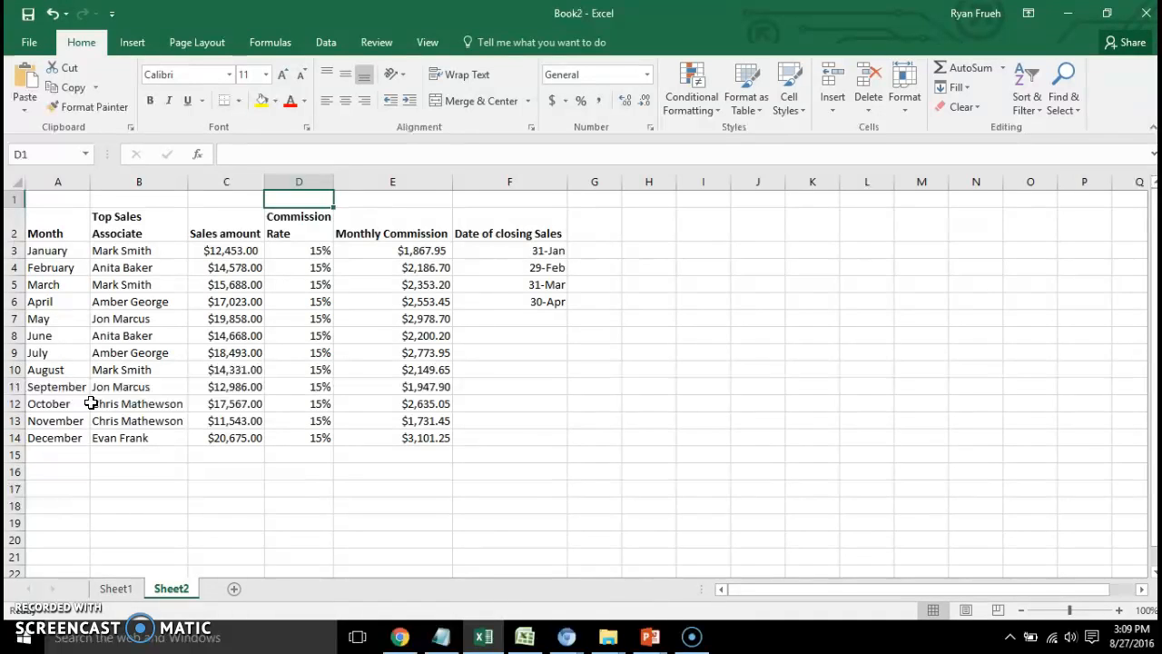
left_click(224, 255)
left_click_drag(224, 255, 295, 341)
left_click(100, 416)
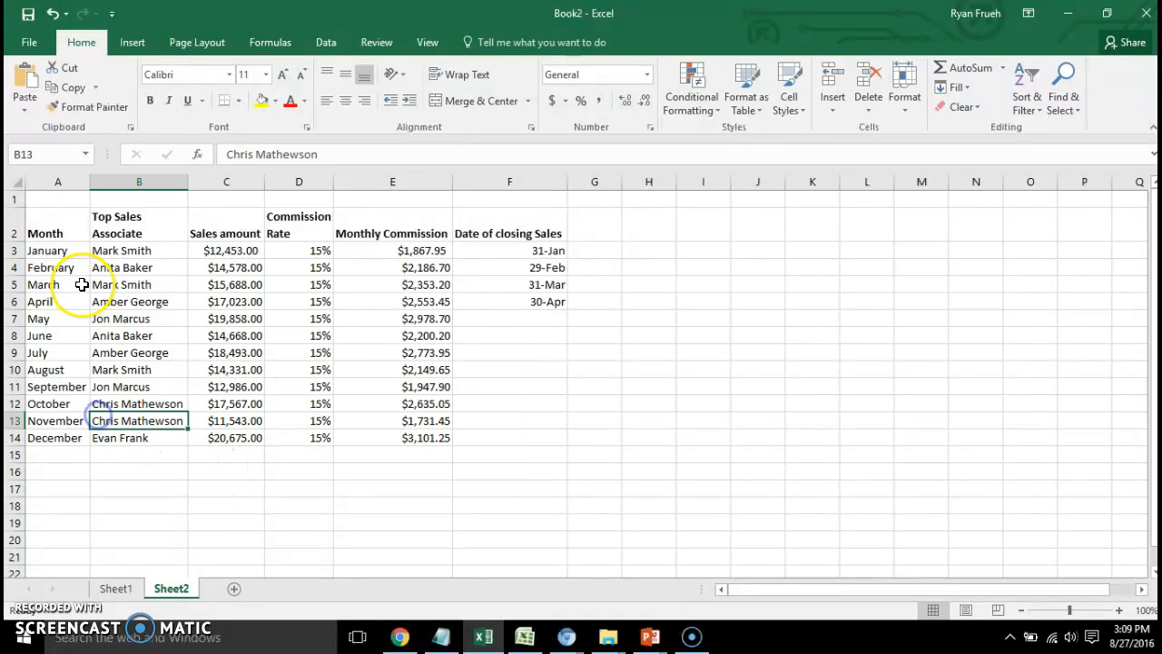
Cut the January to June records in A3:E8.
left_click_drag(36, 252, 350, 335)
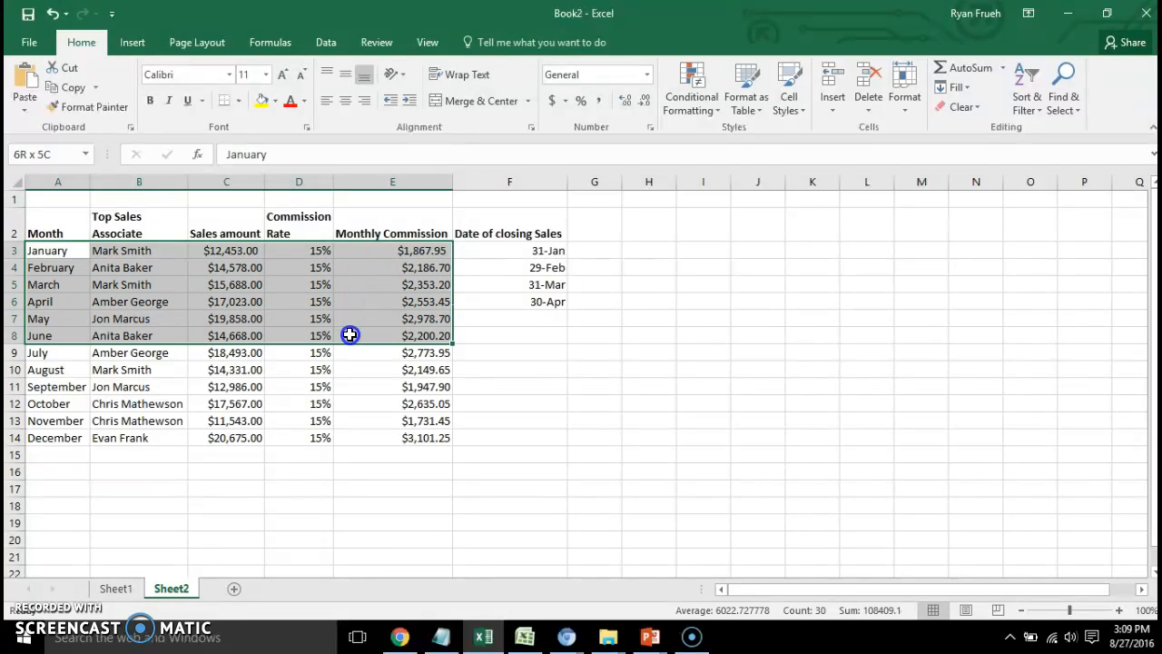
left_click_drag(350, 335, 349, 335)
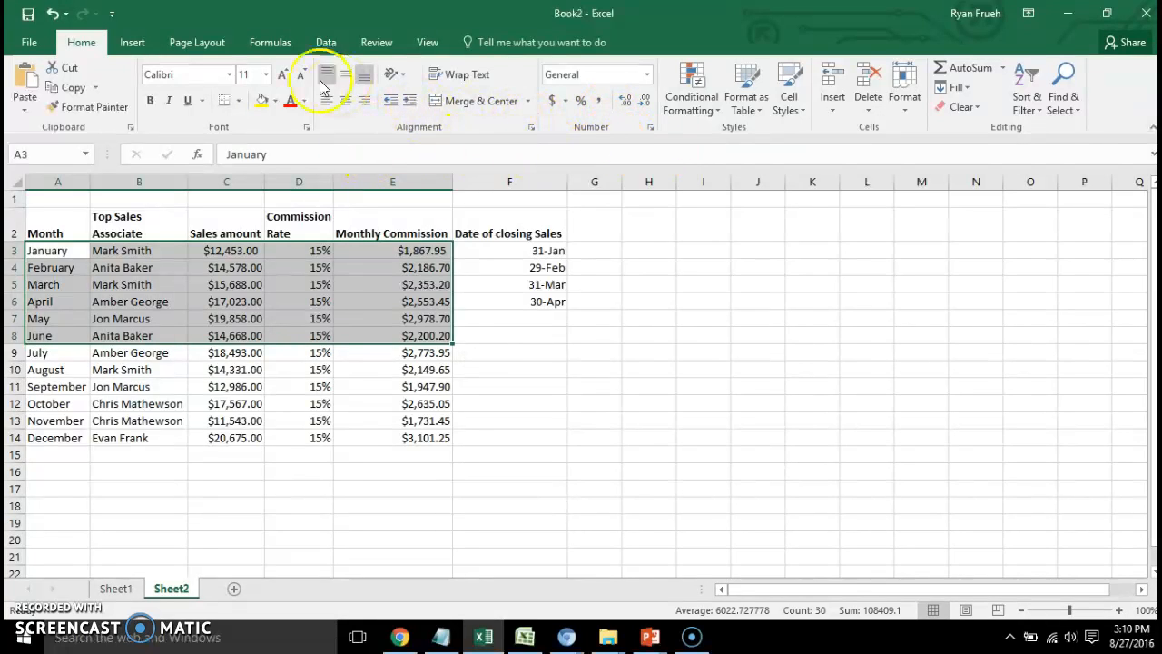
left_click(96, 88)
left_click(84, 109)
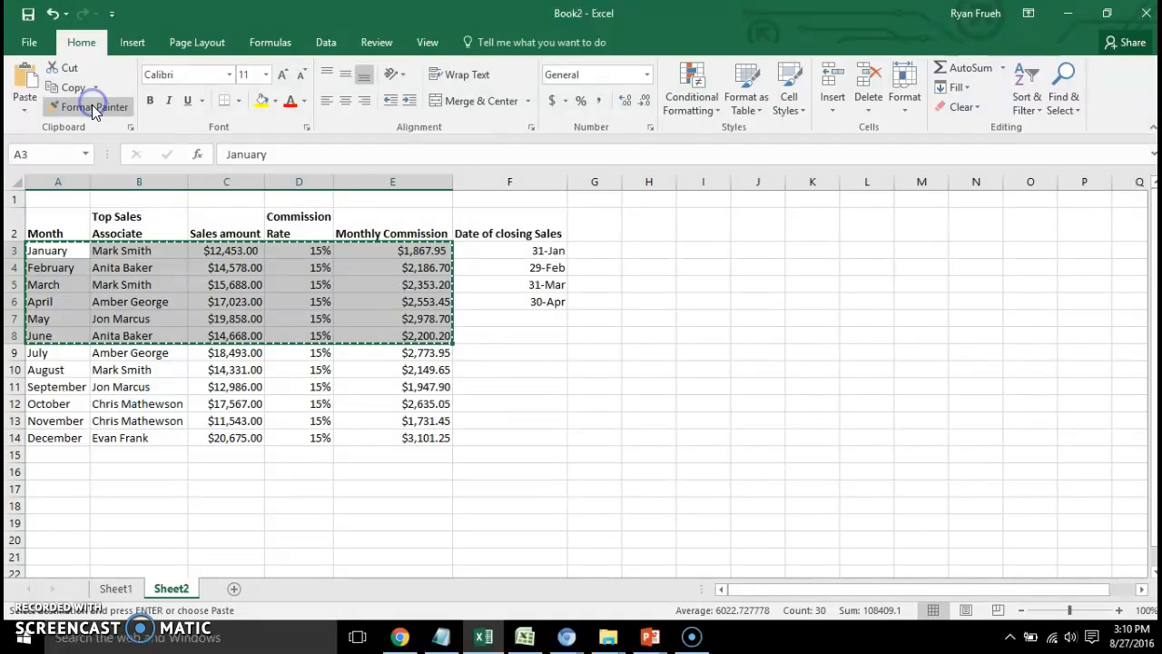
left_click(65, 68)
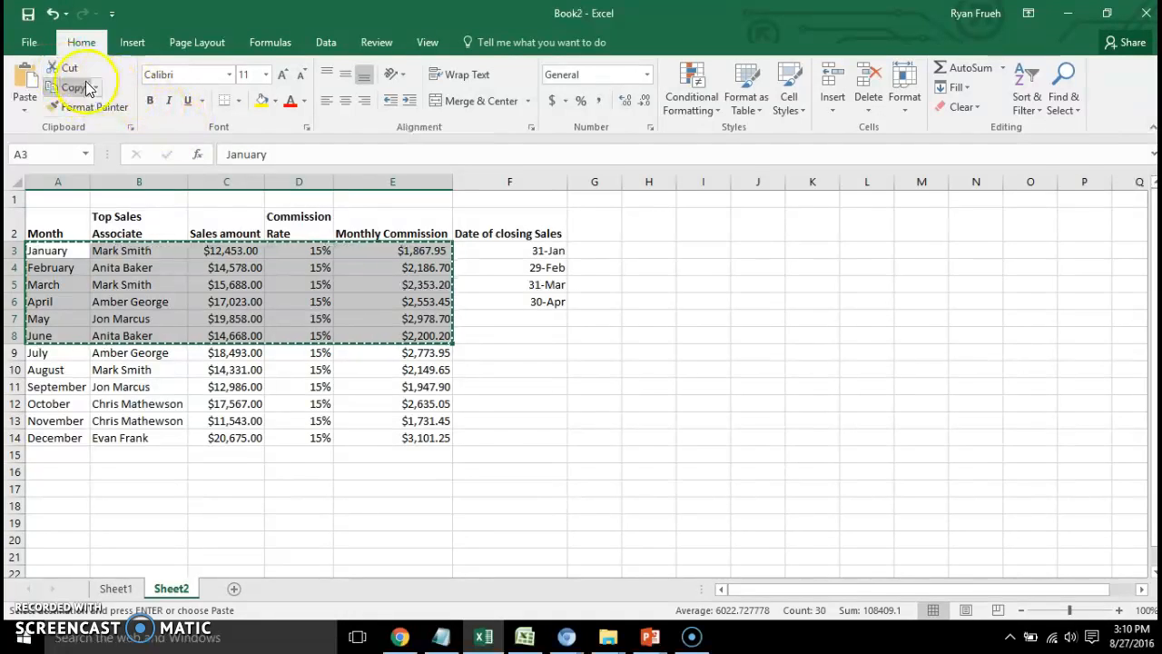
left_click(74, 74)
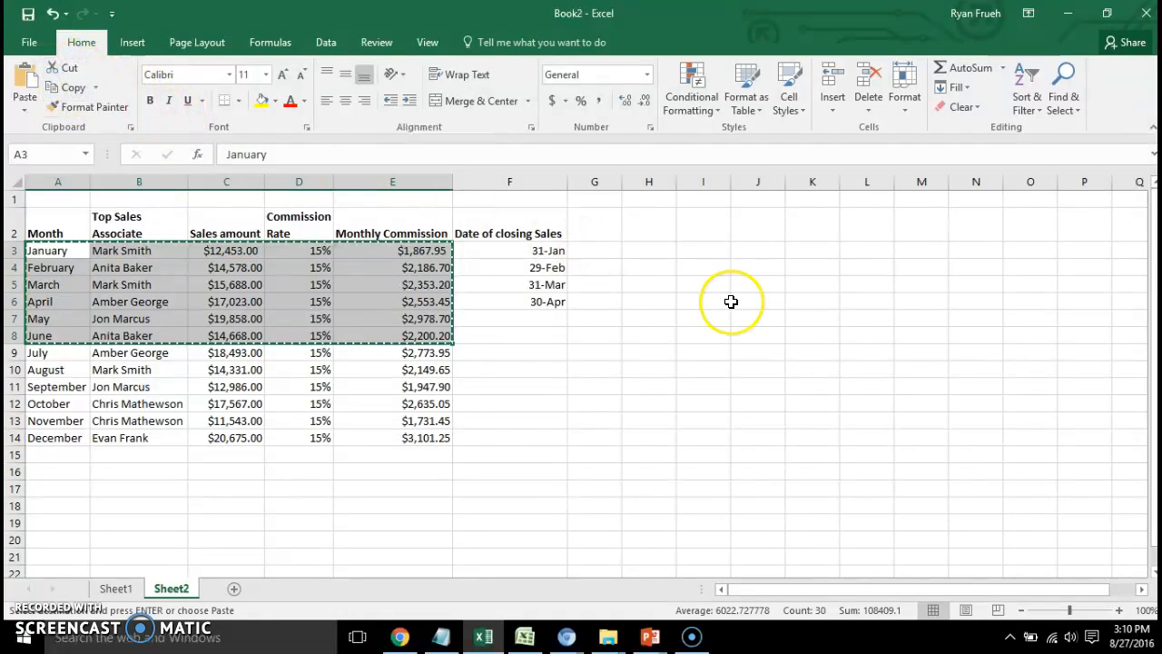
Try to paste the cut January to June records into the empty range H3:N8.
left_click(679, 253)
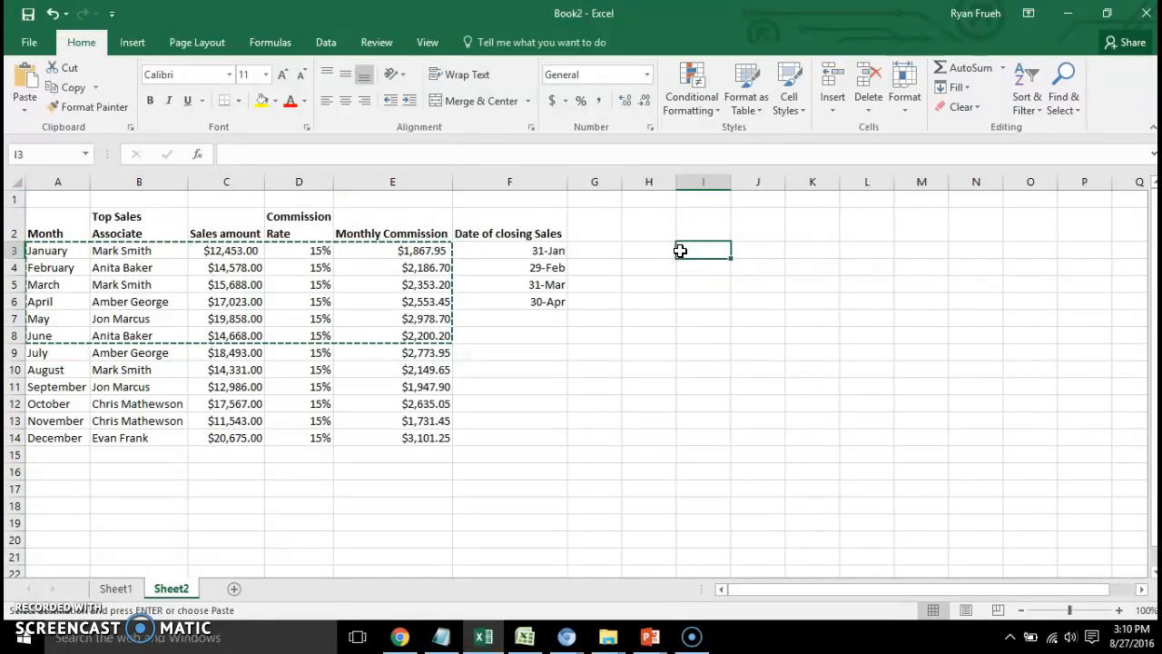
left_click(649, 252)
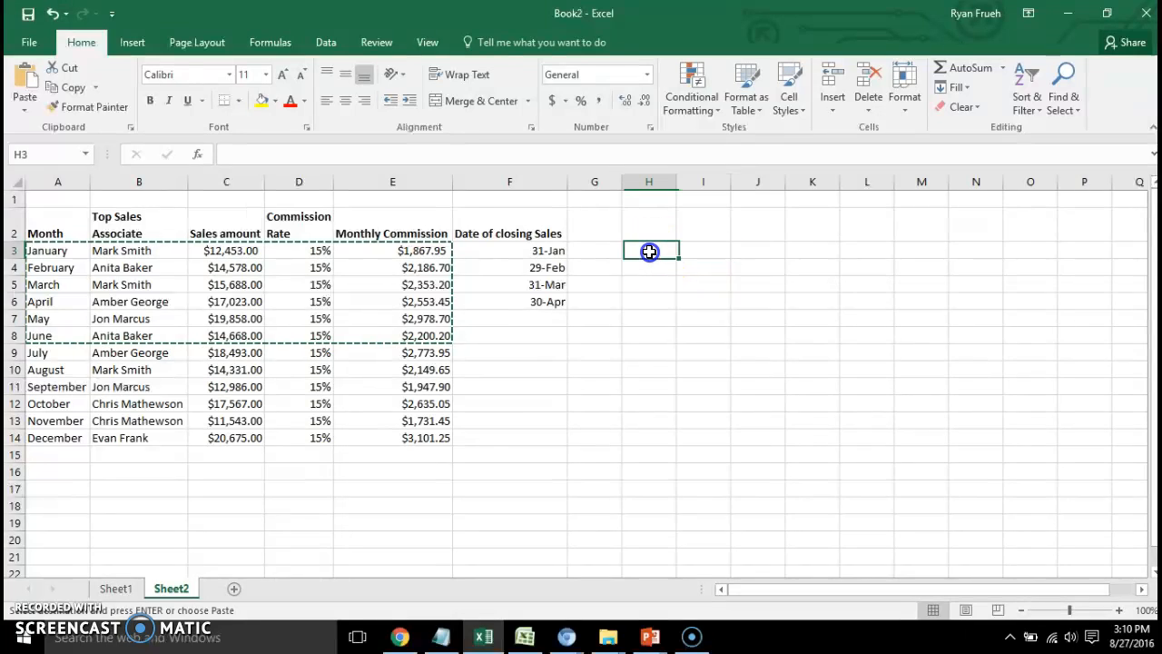
left_click_drag(648, 253, 993, 332)
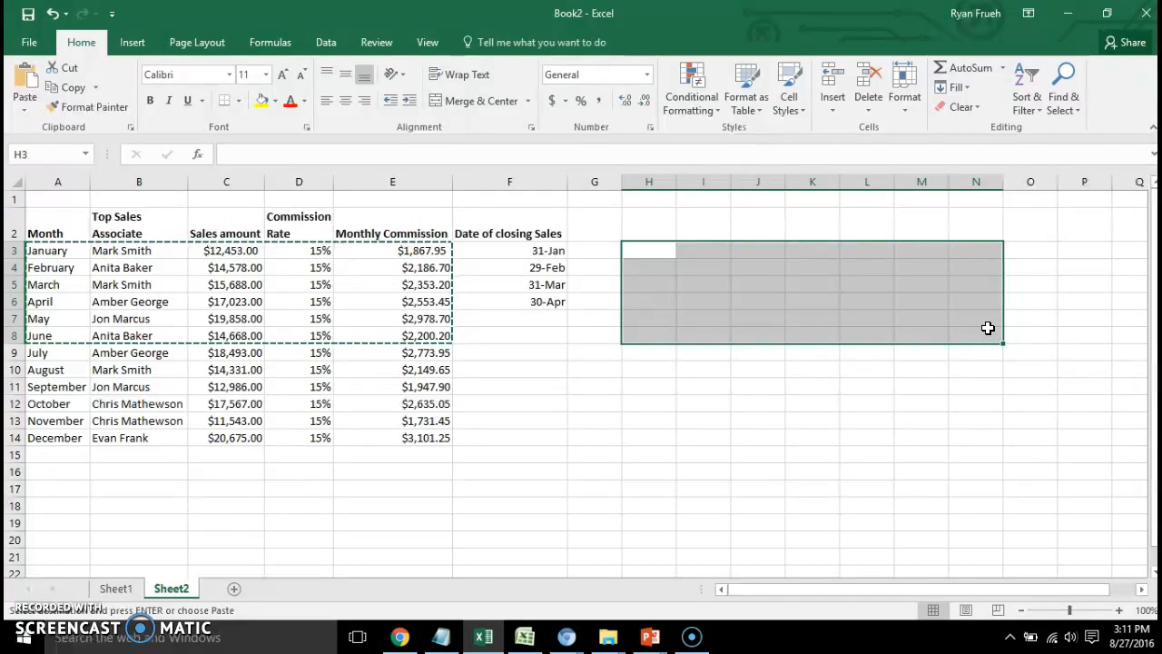
right_click(826, 299)
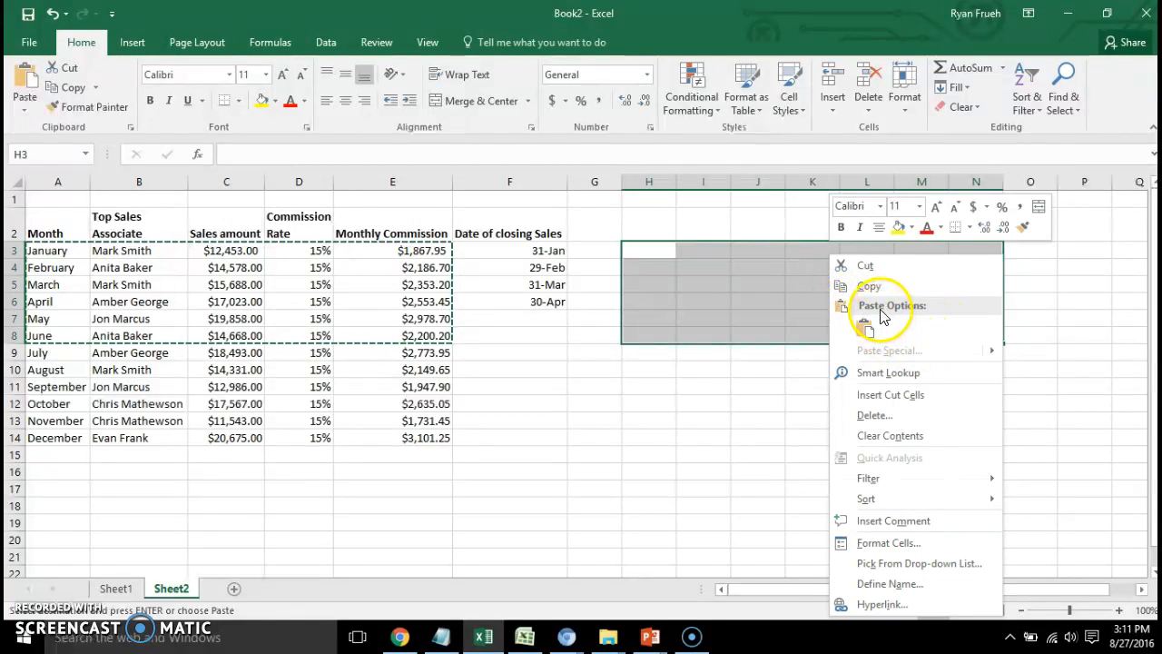
left_click(990, 354)
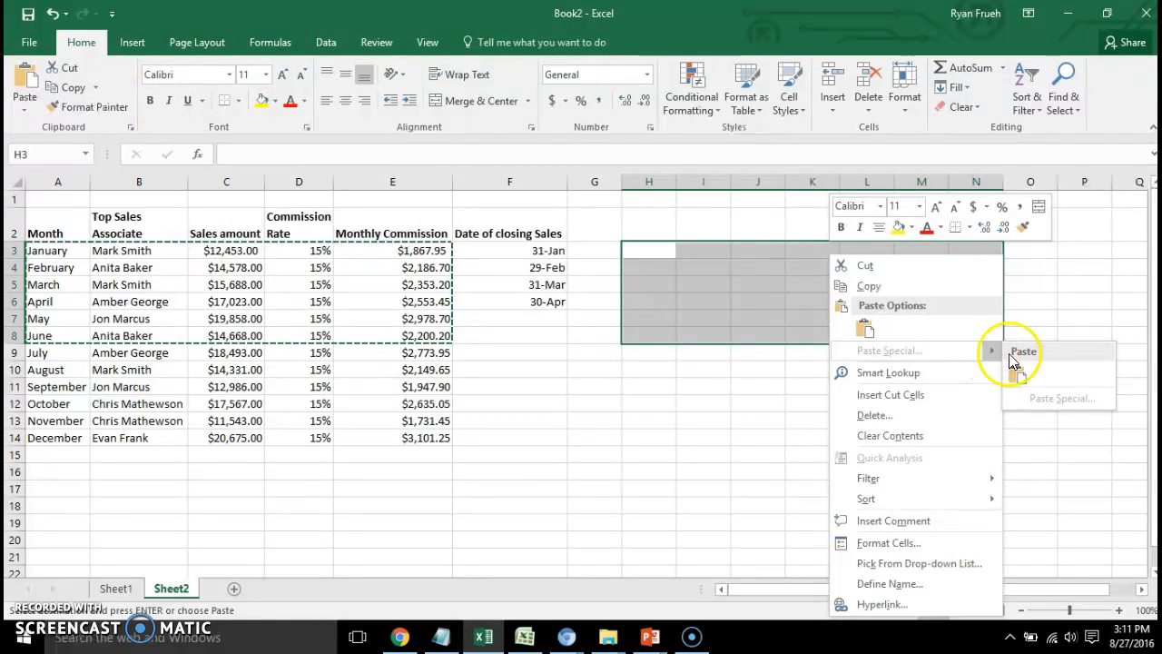
left_click(1021, 351)
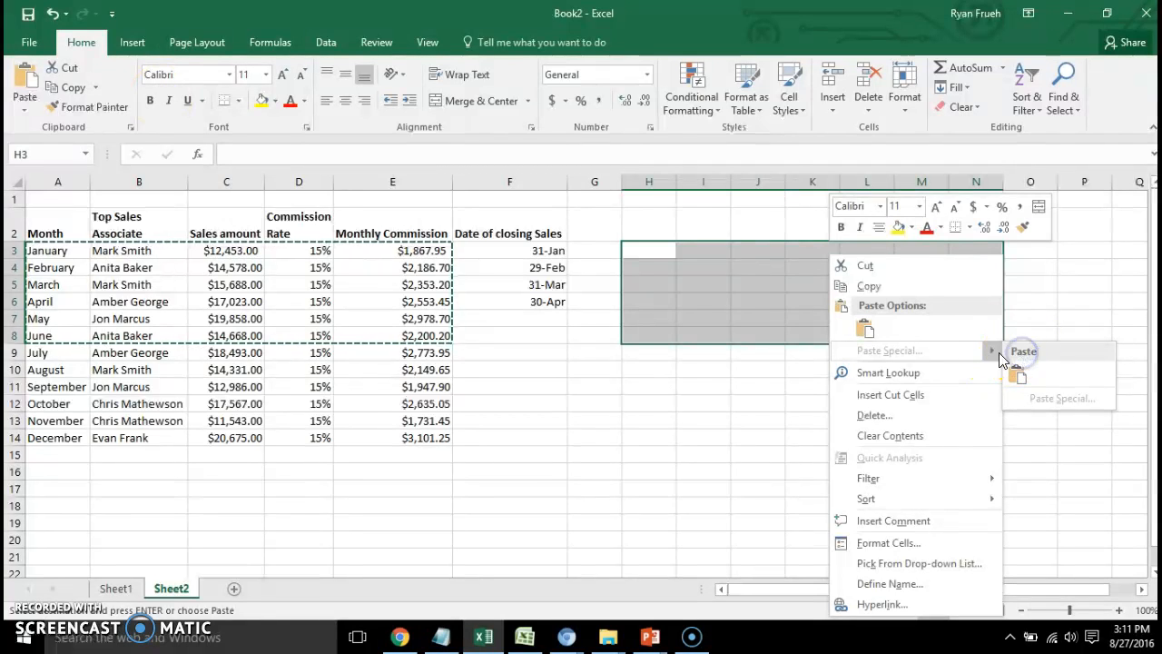
left_click(885, 311)
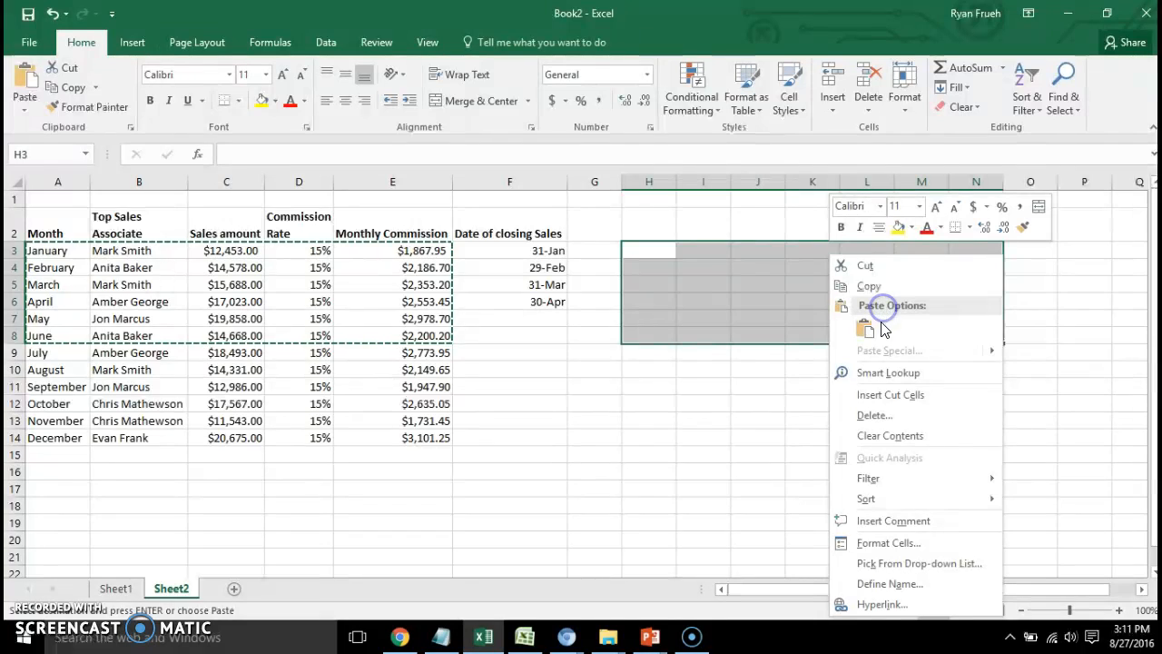
left_click(25, 111)
left_click(24, 112)
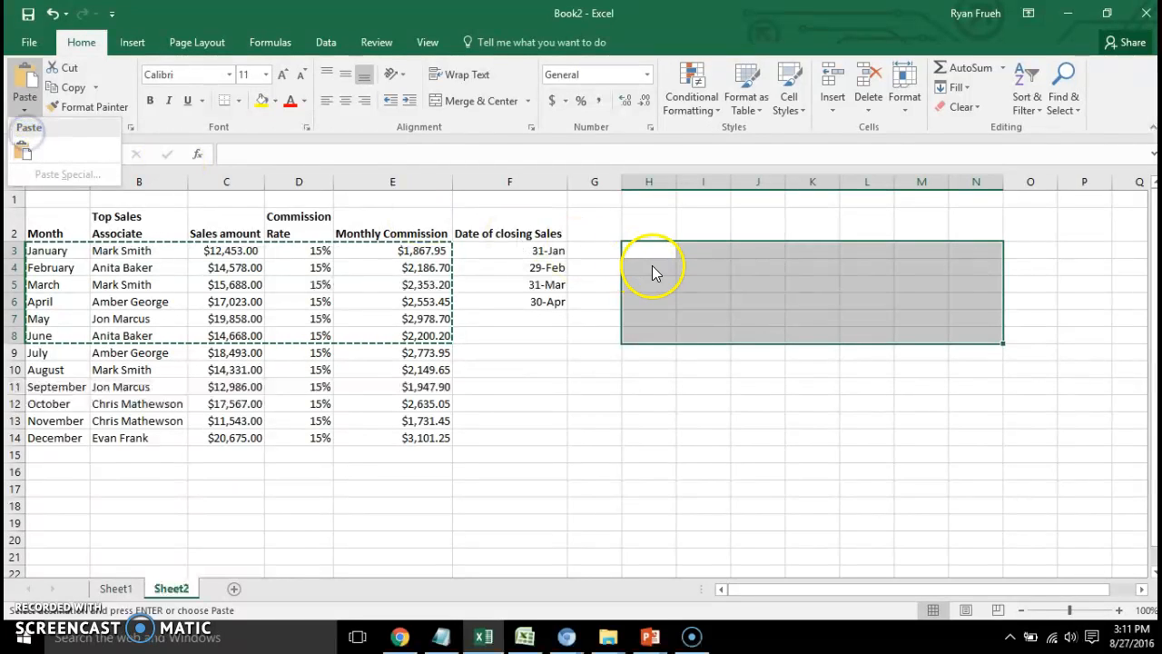
left_click(65, 69)
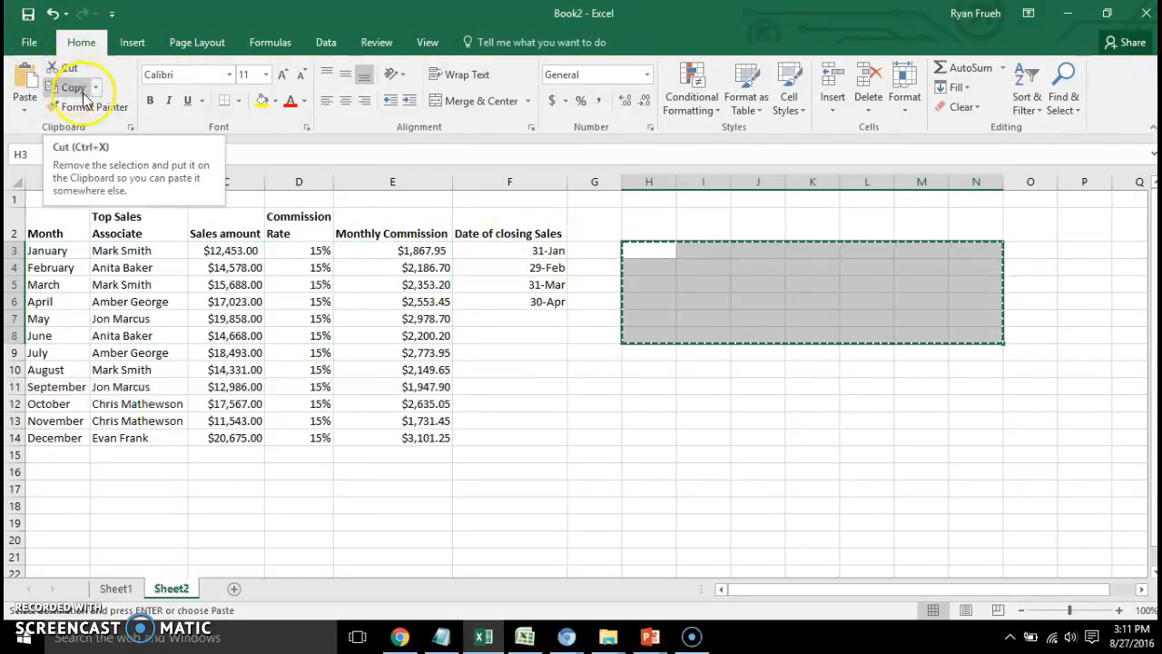
Move the January to June records from A3:E8 to the area starting at H3, and widen column J to fit the sales amounts.
left_click_drag(31, 250, 423, 337)
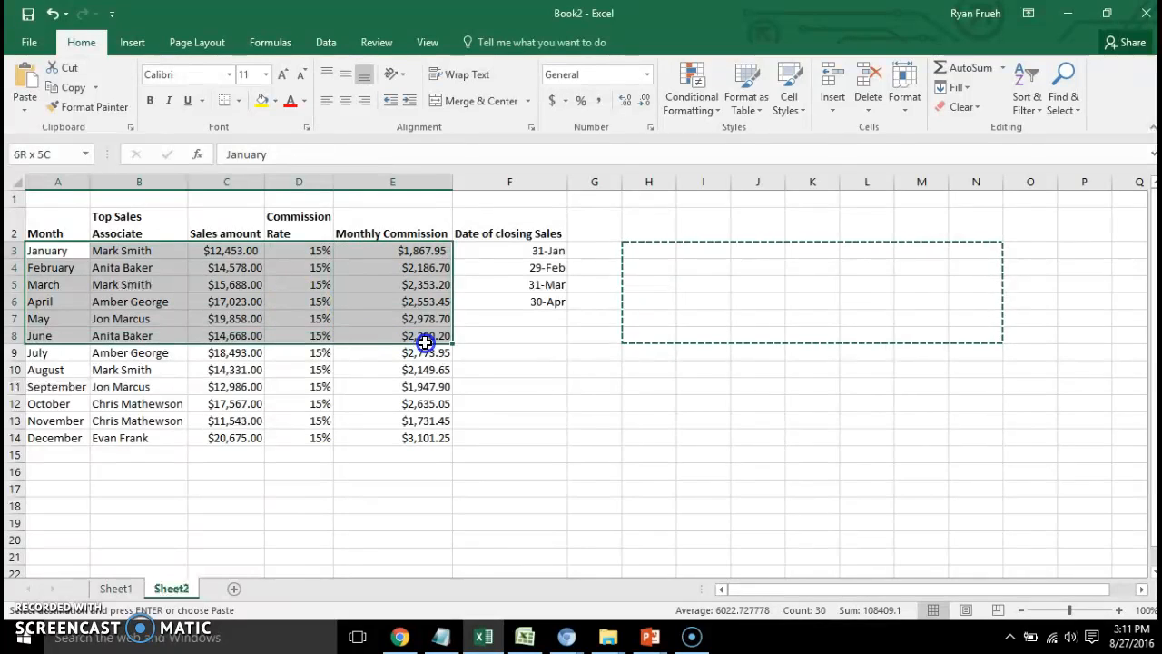
left_click(71, 72)
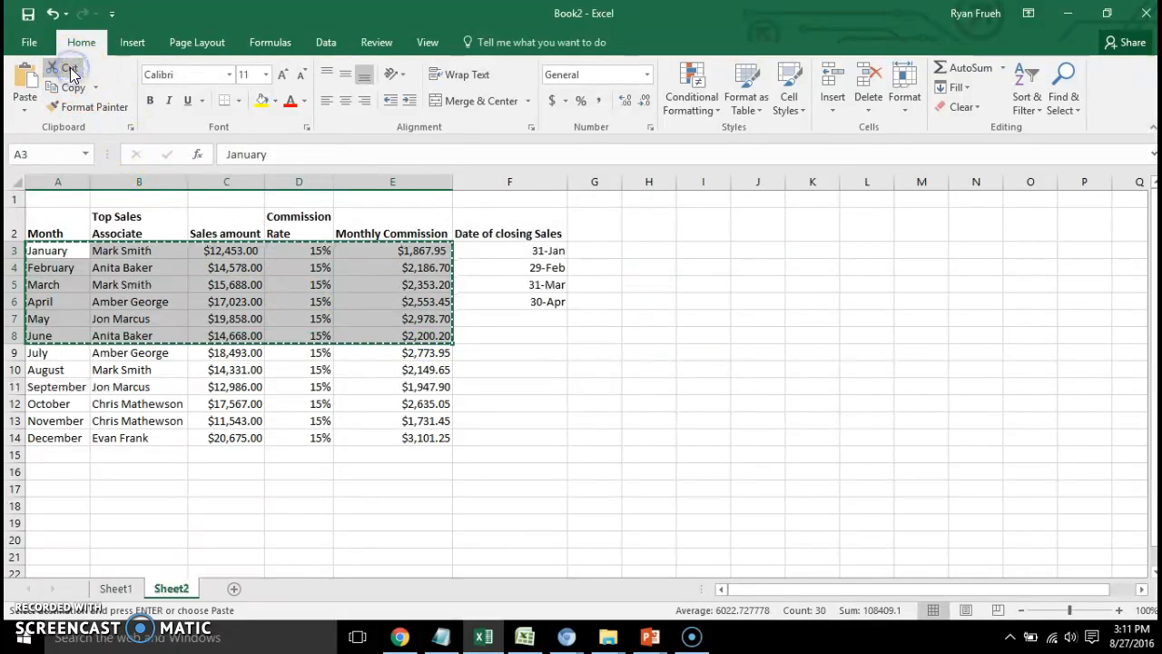
left_click_drag(667, 251, 928, 339)
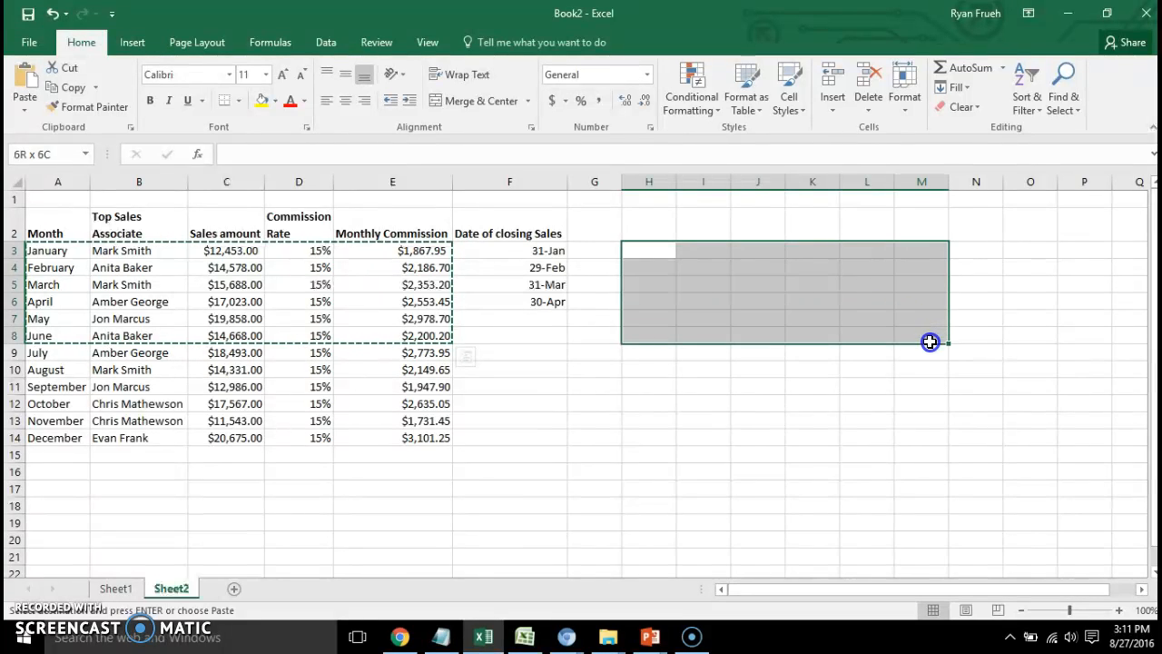
left_click(26, 110)
left_click(34, 127)
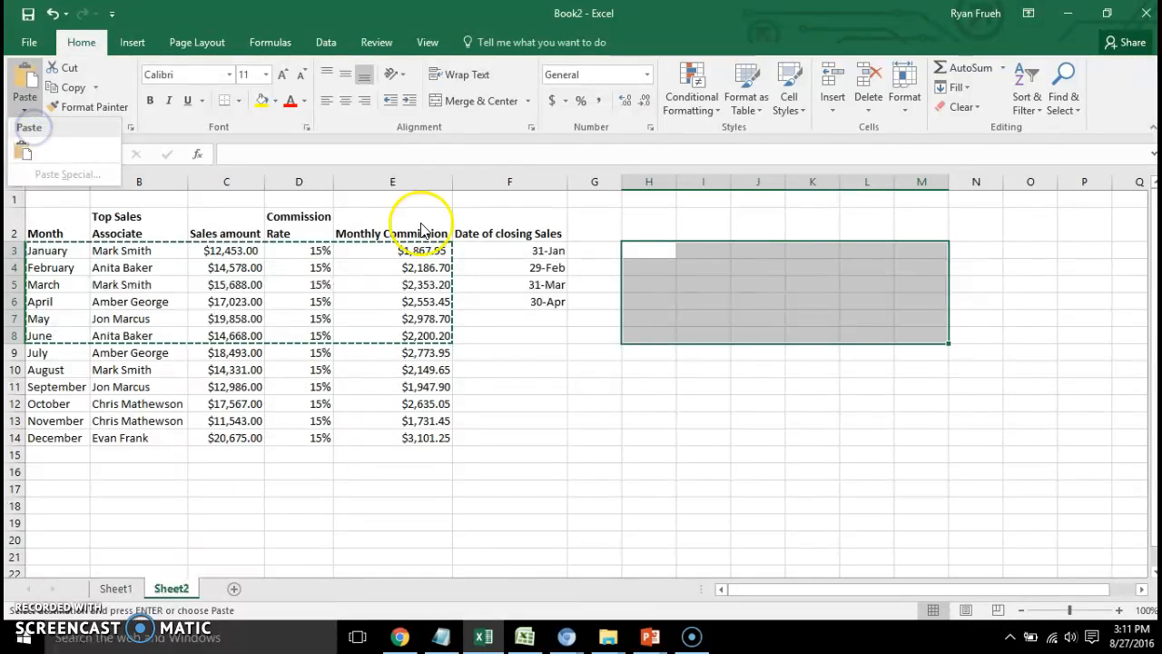
left_click(835, 304)
key("ctrl+v")
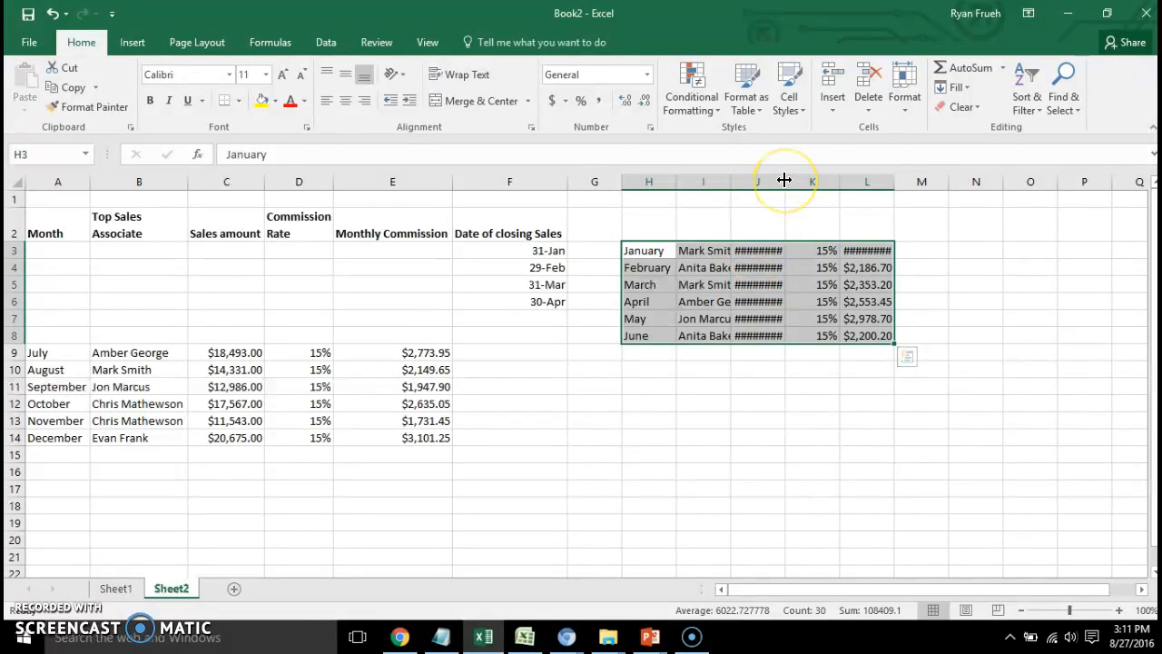
left_click_drag(784, 180, 802, 179)
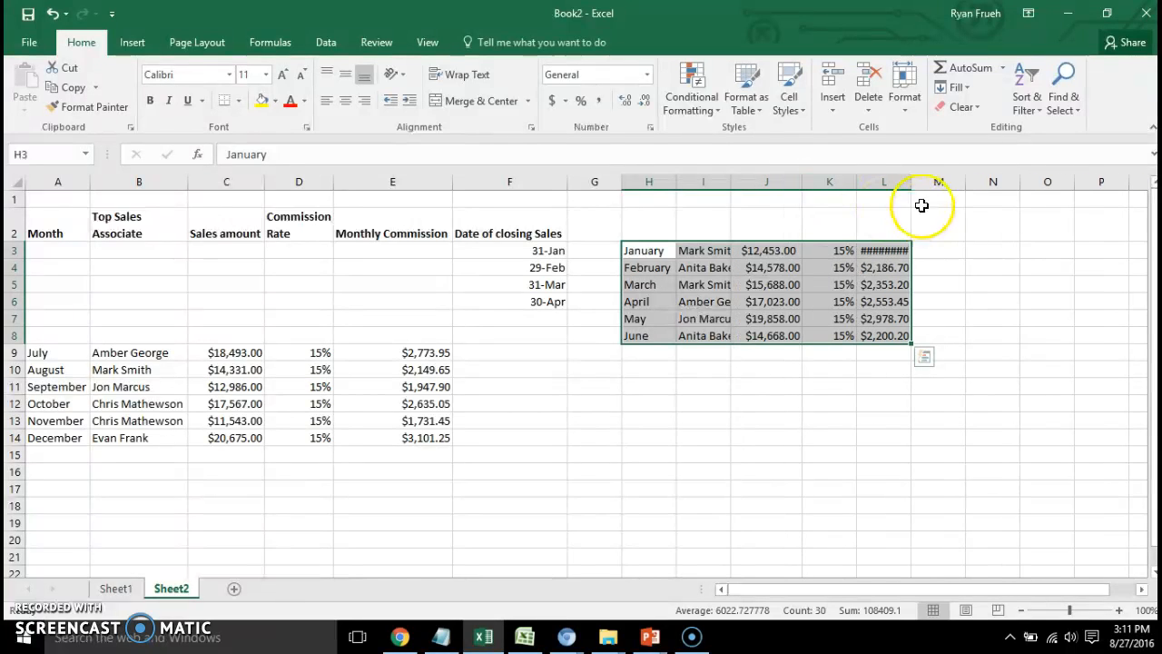
Widen column L to fit the commission amounts, and undo the column widenings and the move of the January to June records.
left_click_drag(912, 182, 924, 182)
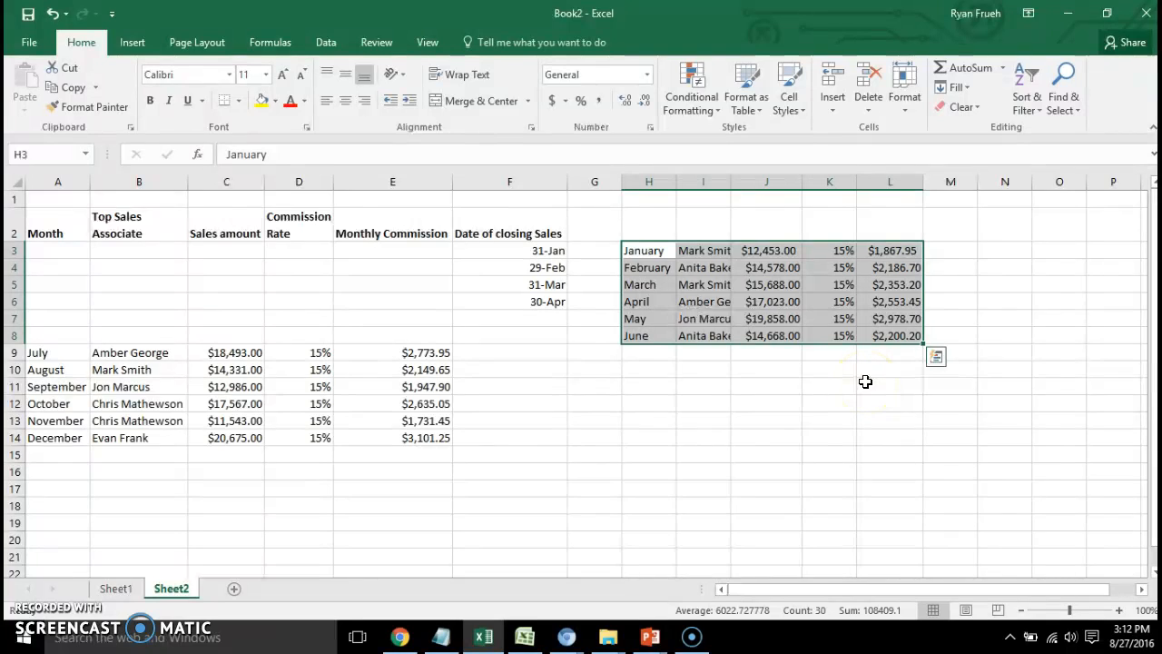
key("ctrl+z")
key("ctrl+z")
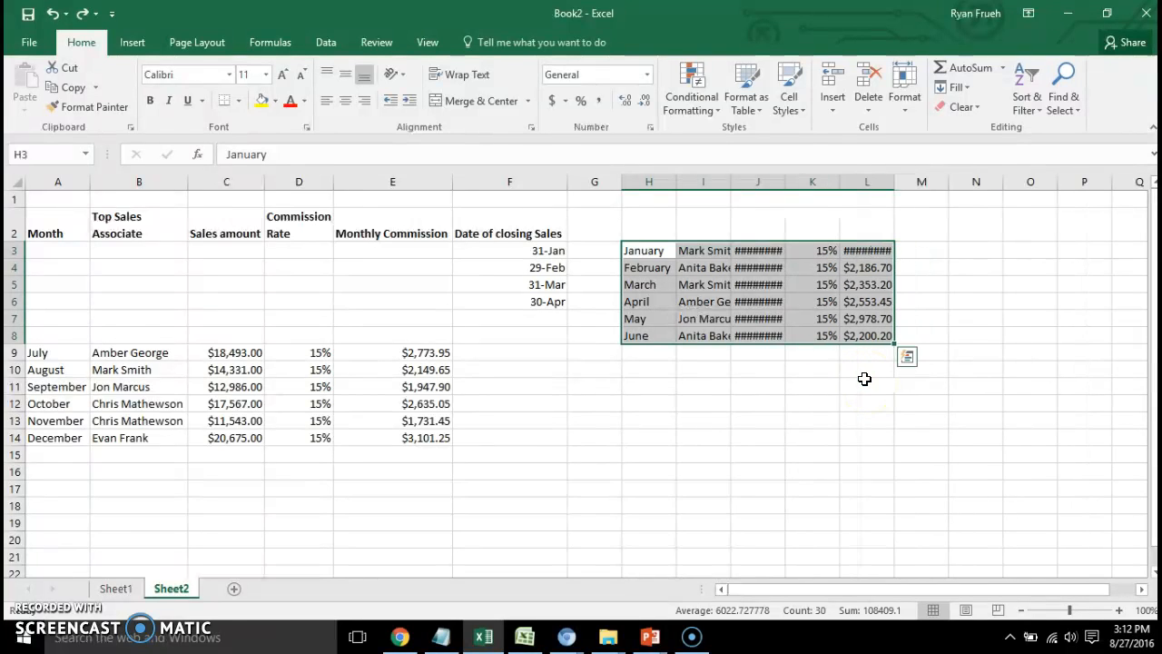
key("ctrl+z")
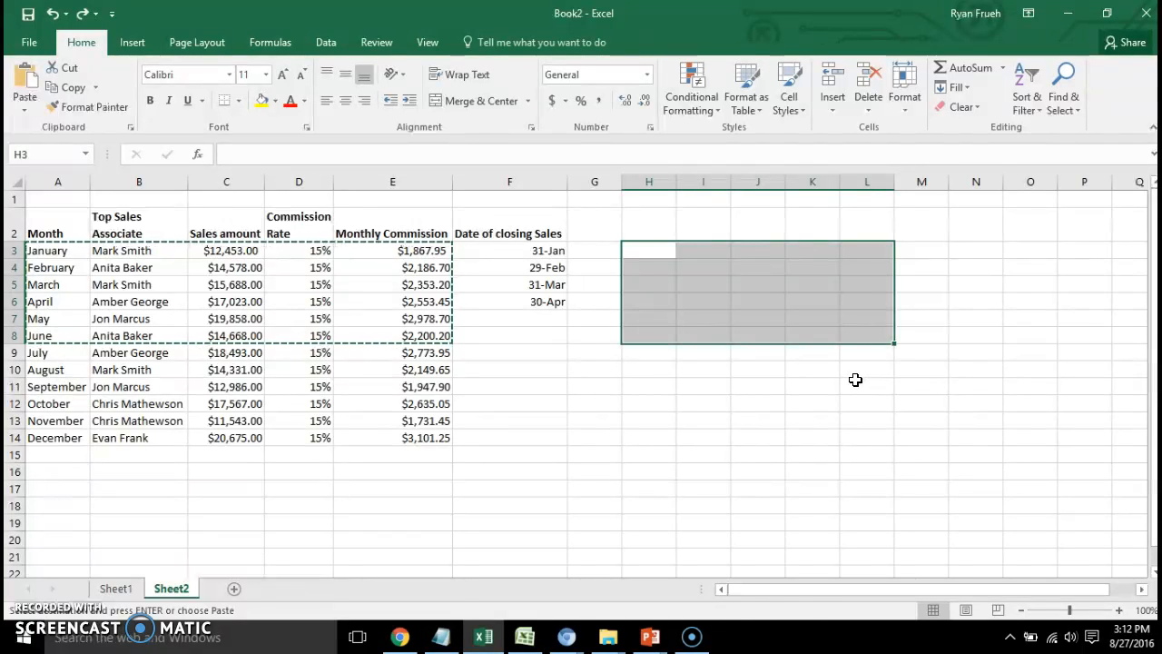
left_click(728, 402)
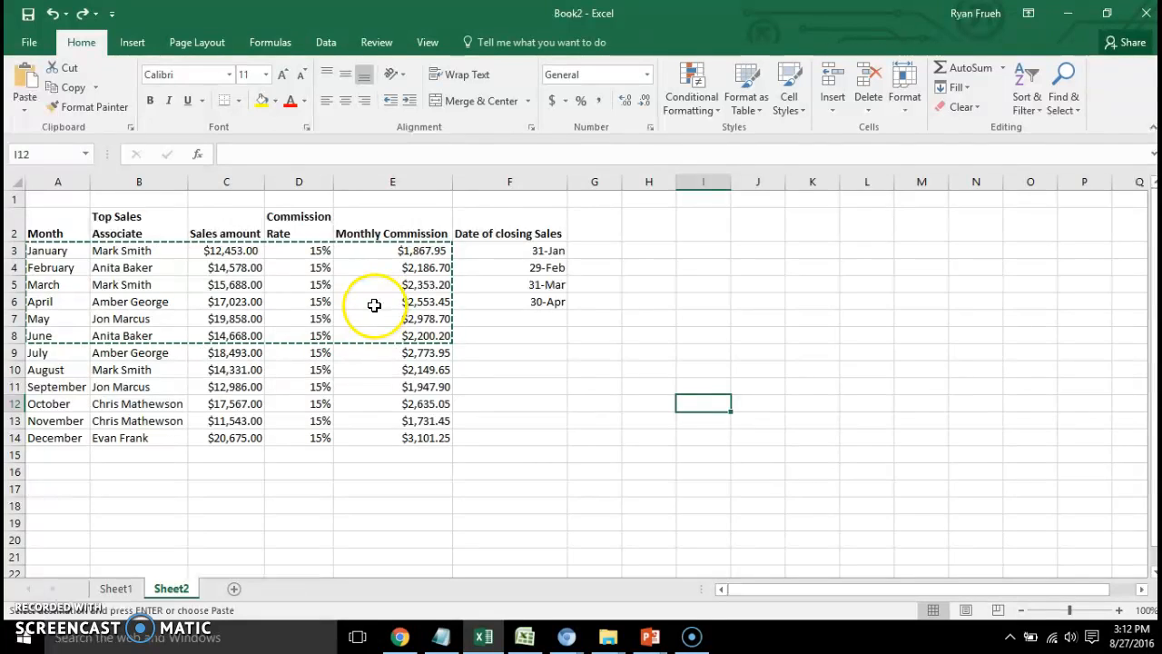
left_click(95, 88)
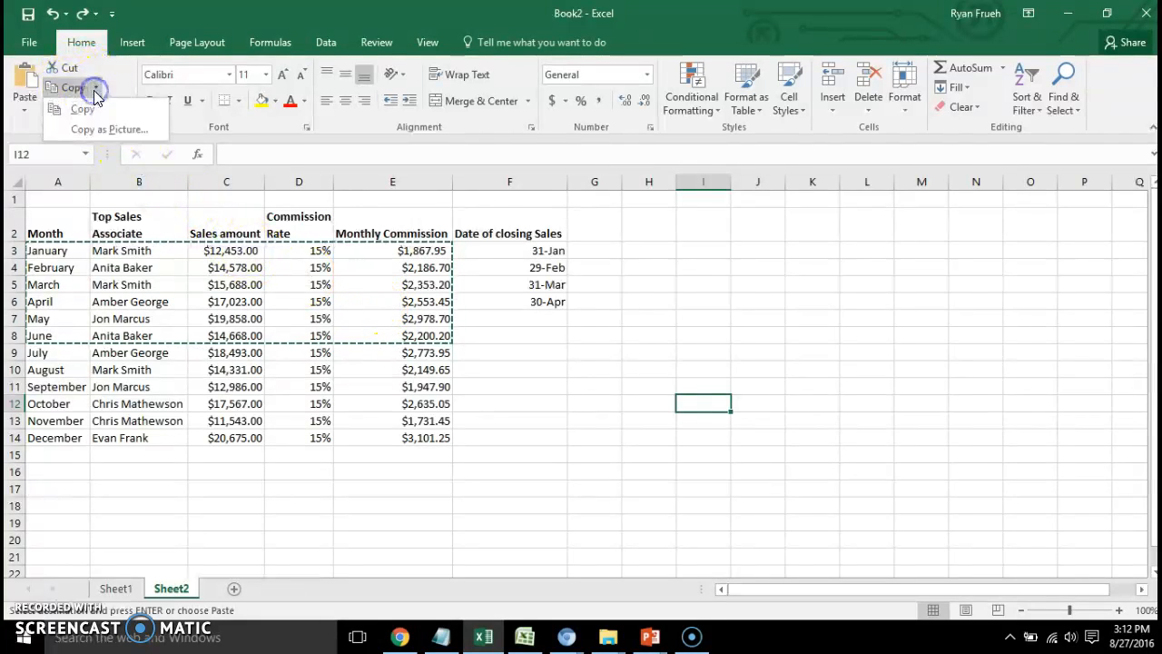
left_click(84, 109)
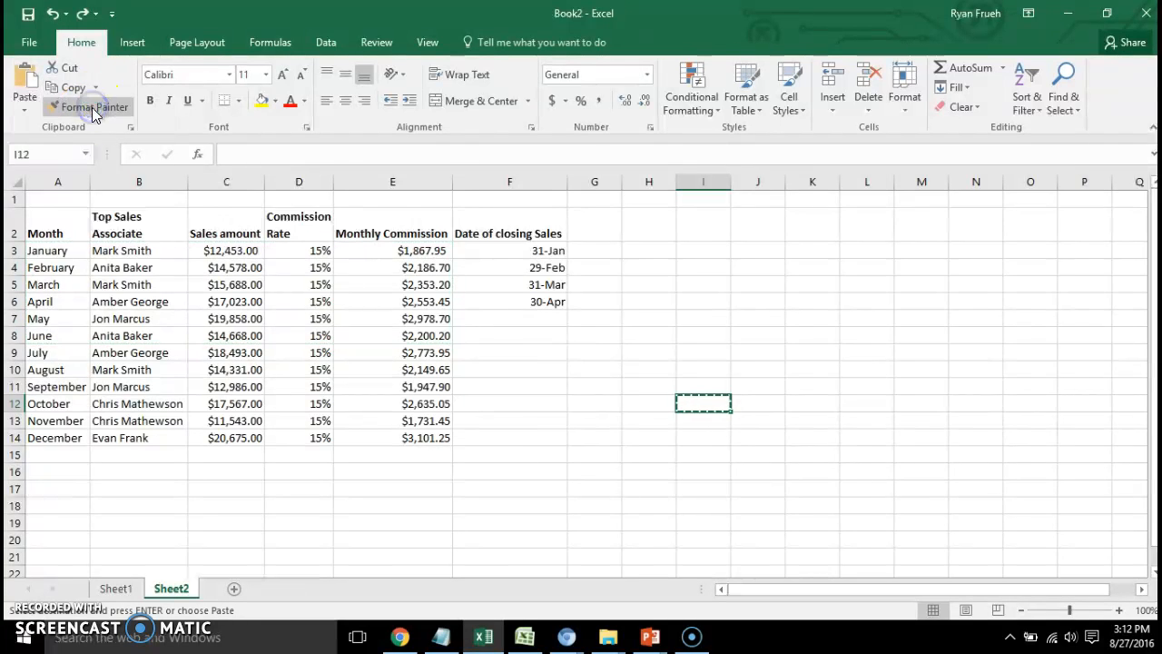
left_click_drag(714, 251, 986, 372)
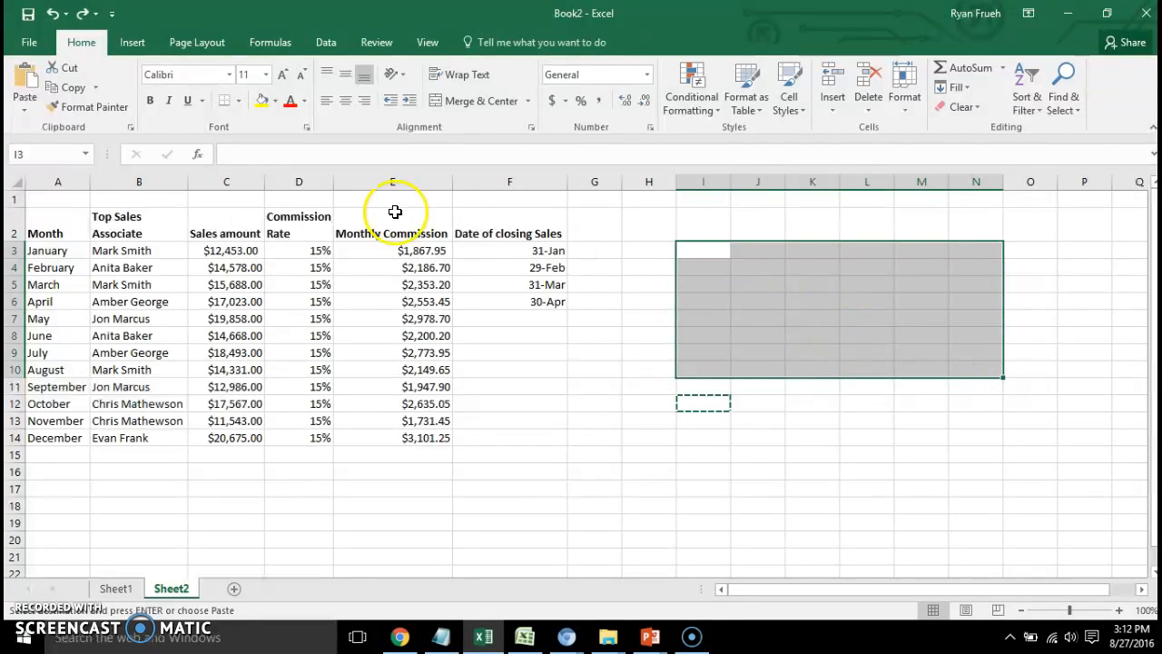
left_click(20, 91)
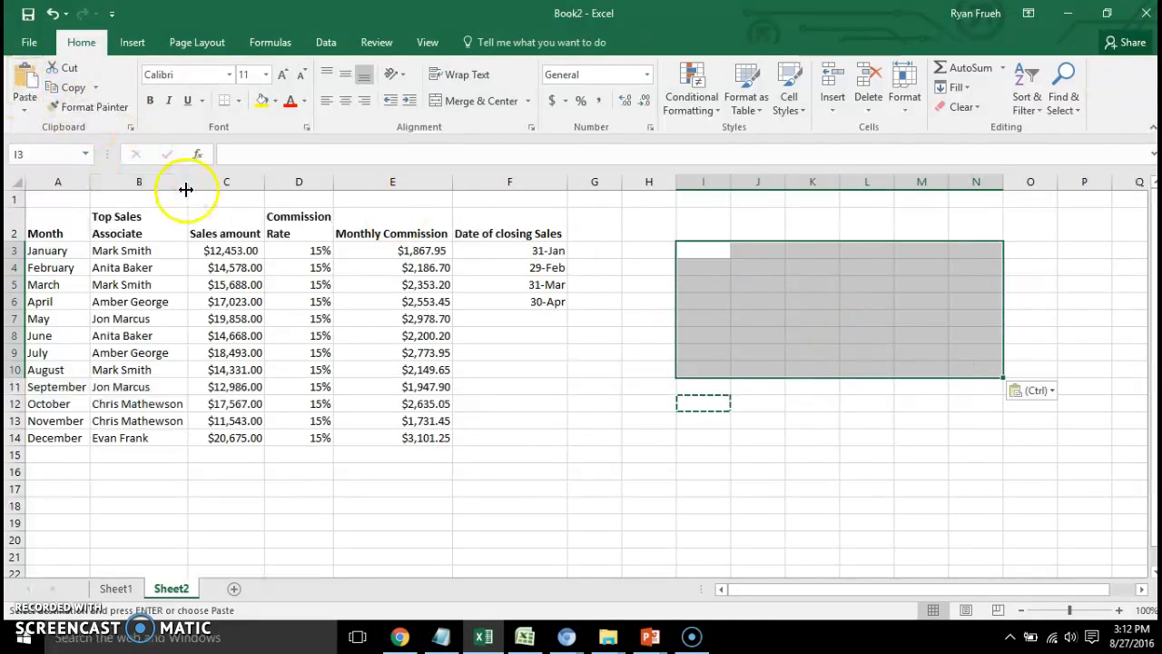
Copy the January to June records in A3:E8 and paste the copy into the empty area starting at H3.
left_click(64, 249)
left_click_drag(65, 249, 450, 334)
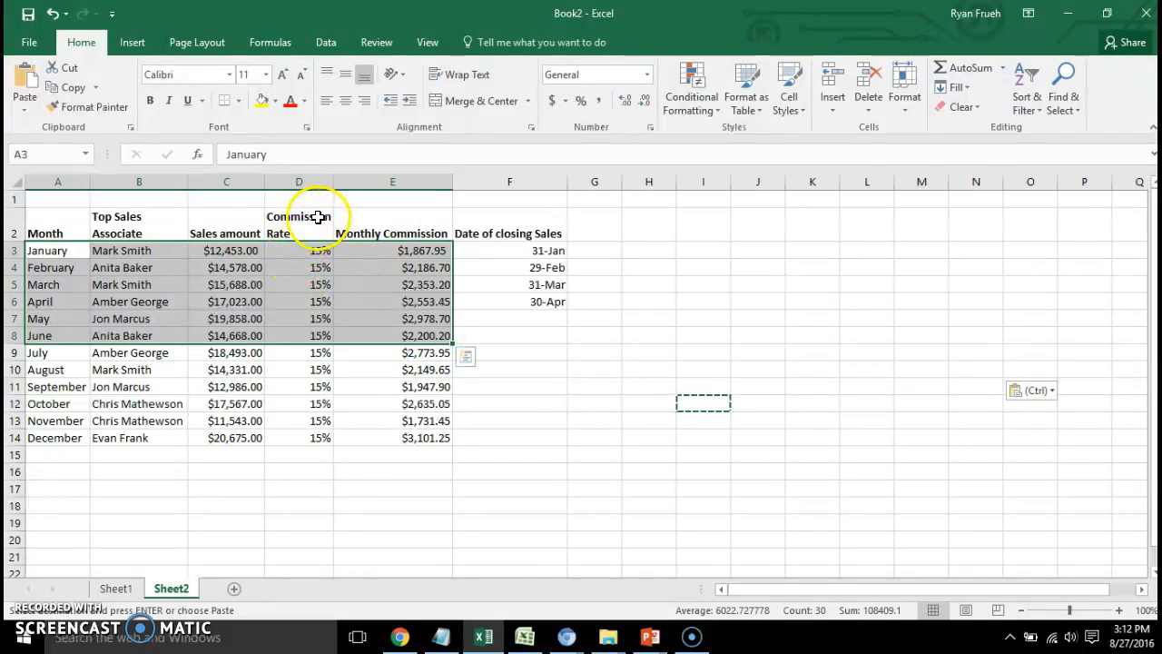
key("ctrl+c")
left_click_drag(642, 247, 936, 320)
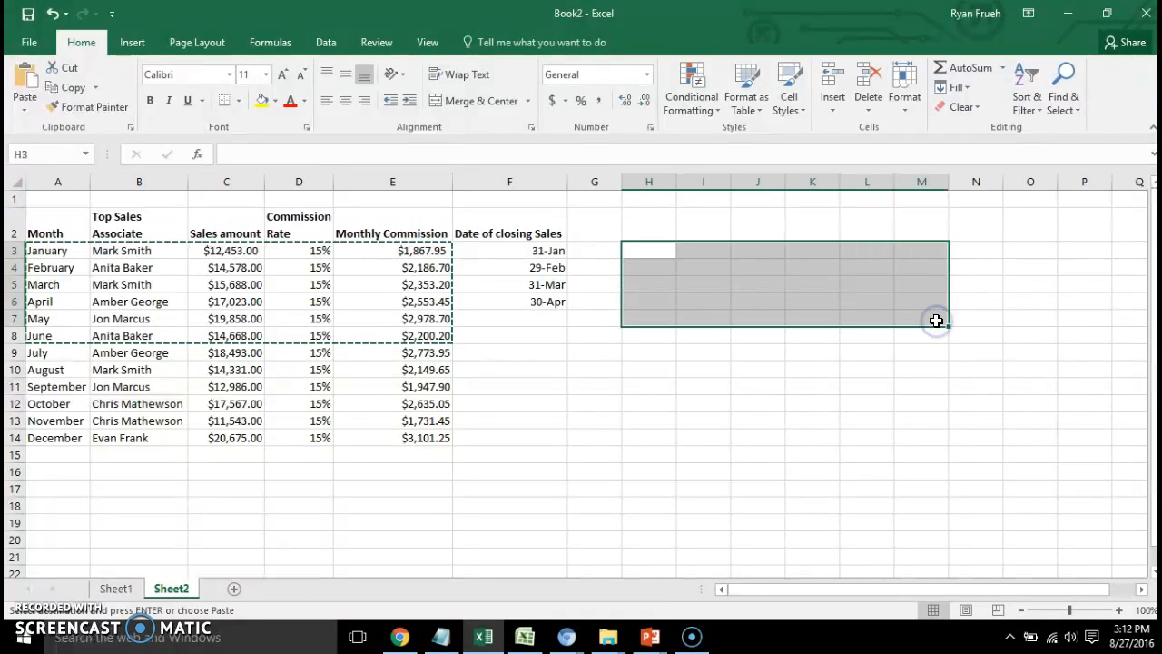
left_click_drag(638, 250, 959, 347)
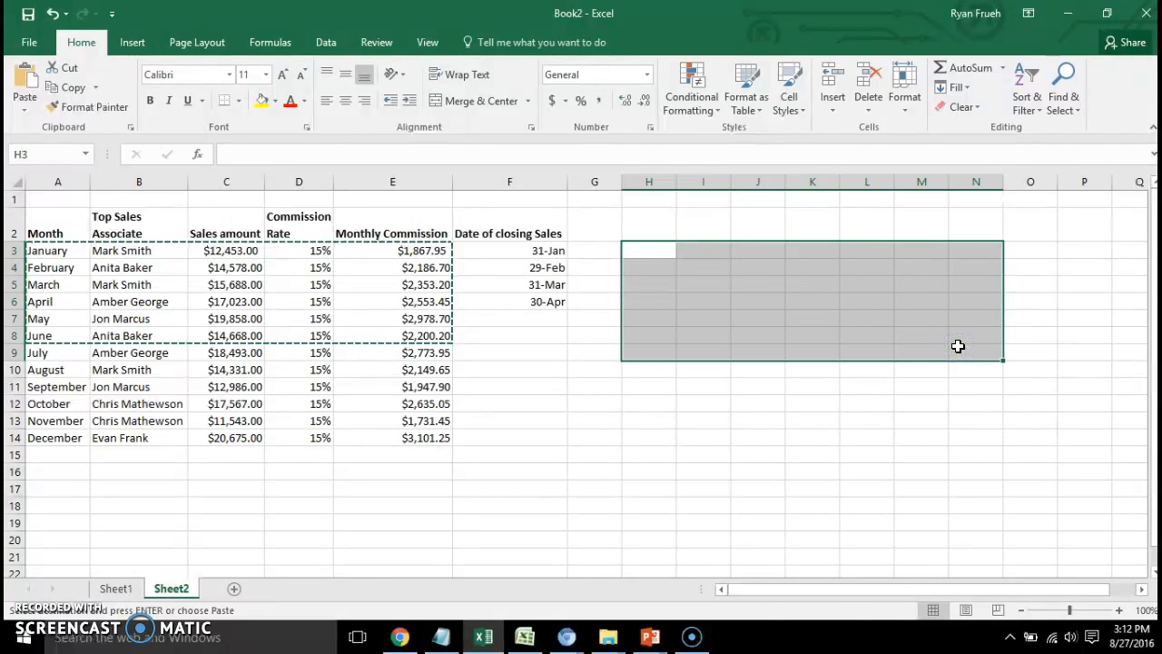
key("ctrl+v")
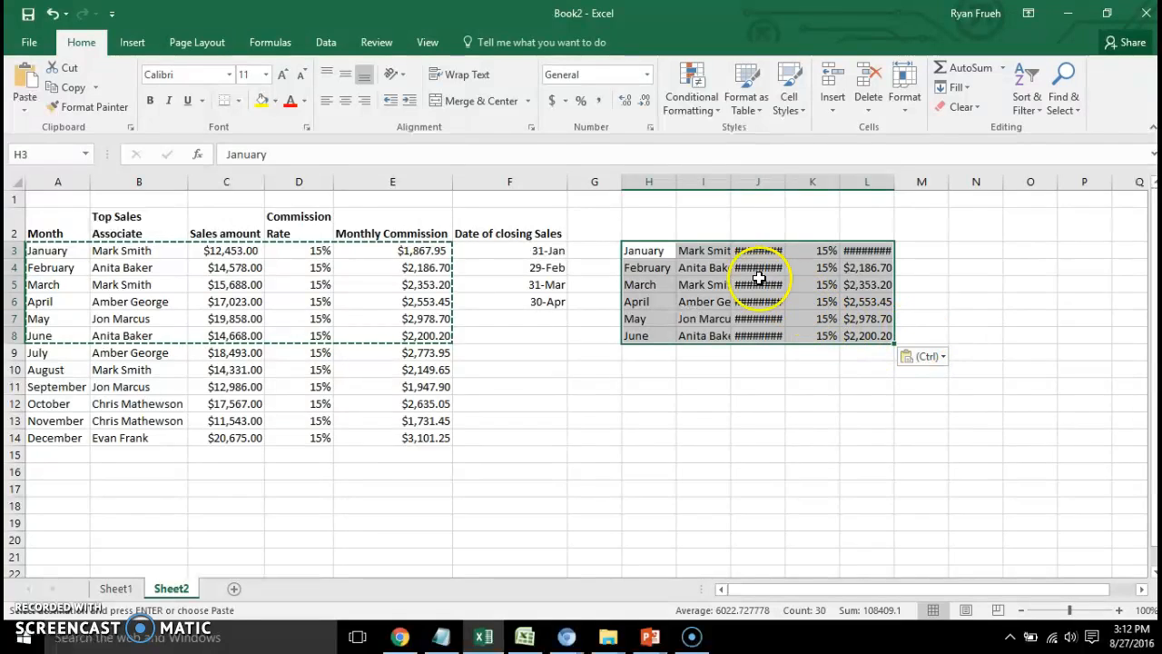
Autofit columns H, I and J to the pasted months, associates and sales amounts.
double_click(676, 183)
double_click(730, 181)
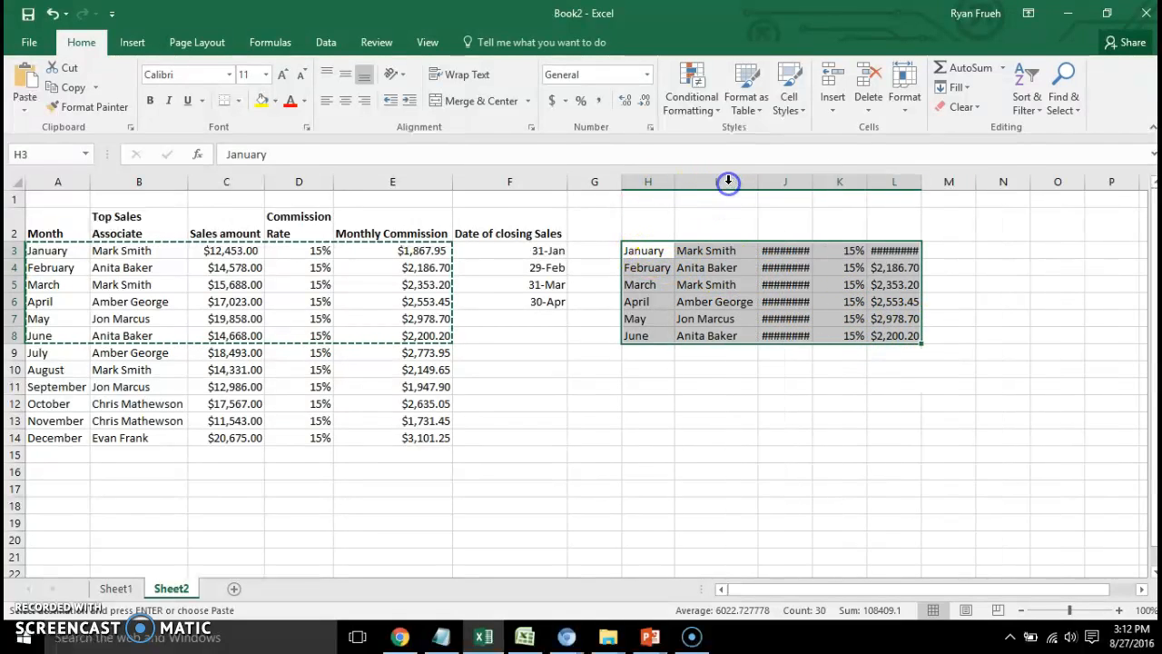
double_click(813, 181)
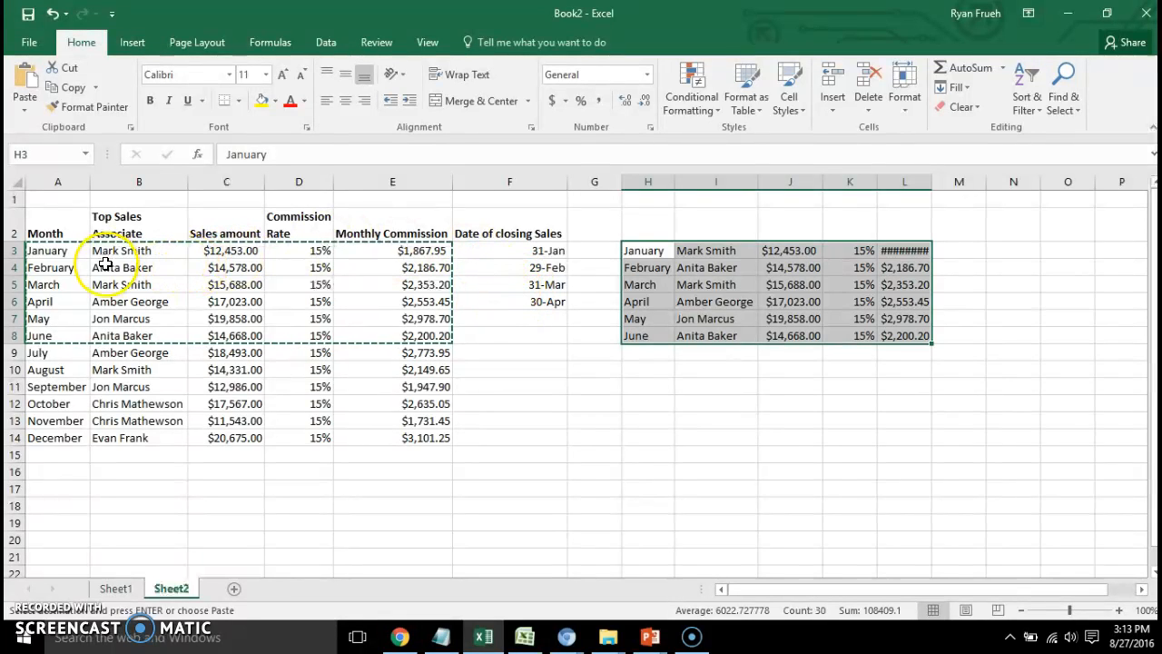
Copy the header row and all monthly records in A2:E14.
left_click(75, 254)
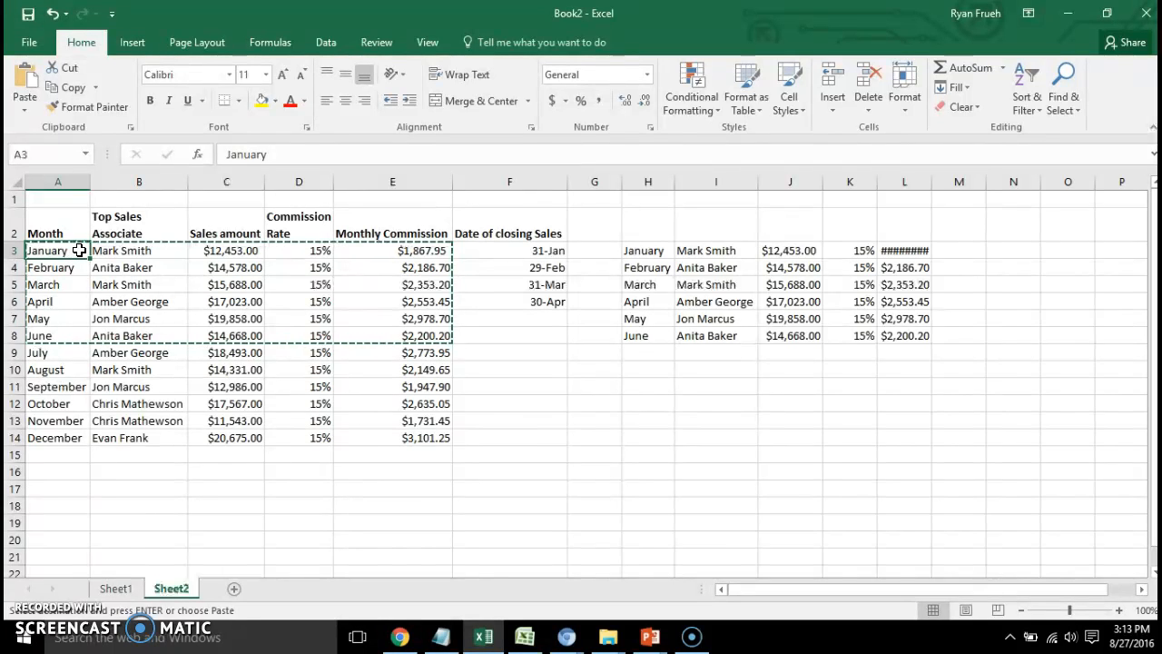
left_click_drag(83, 227, 385, 435)
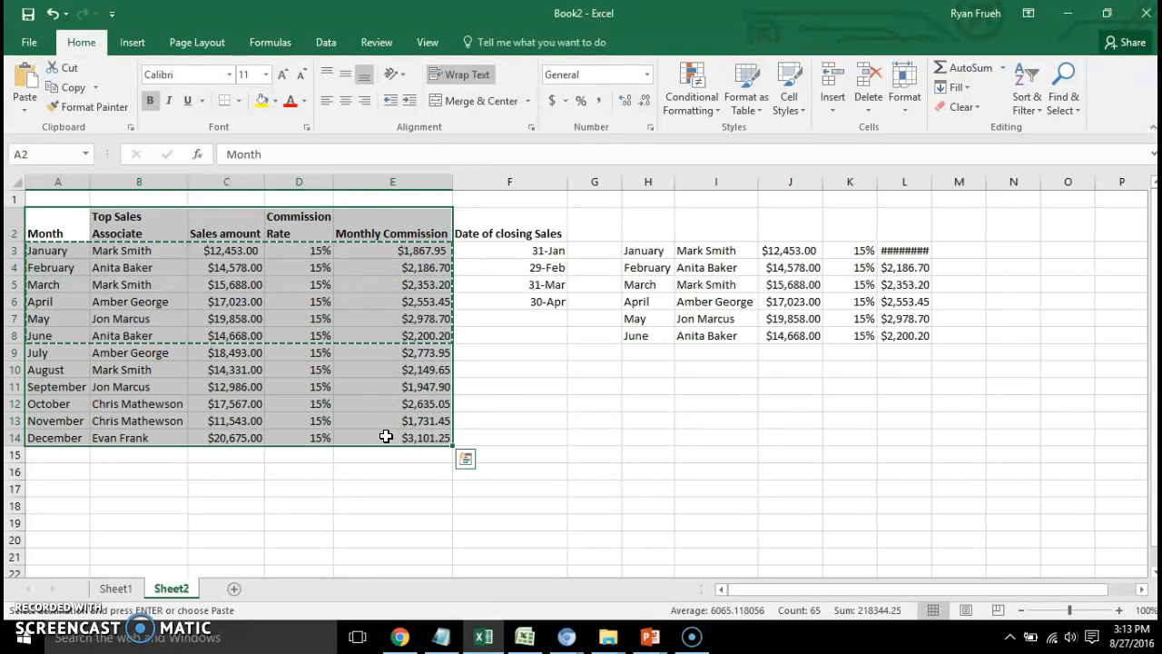
key("ctrl+c")
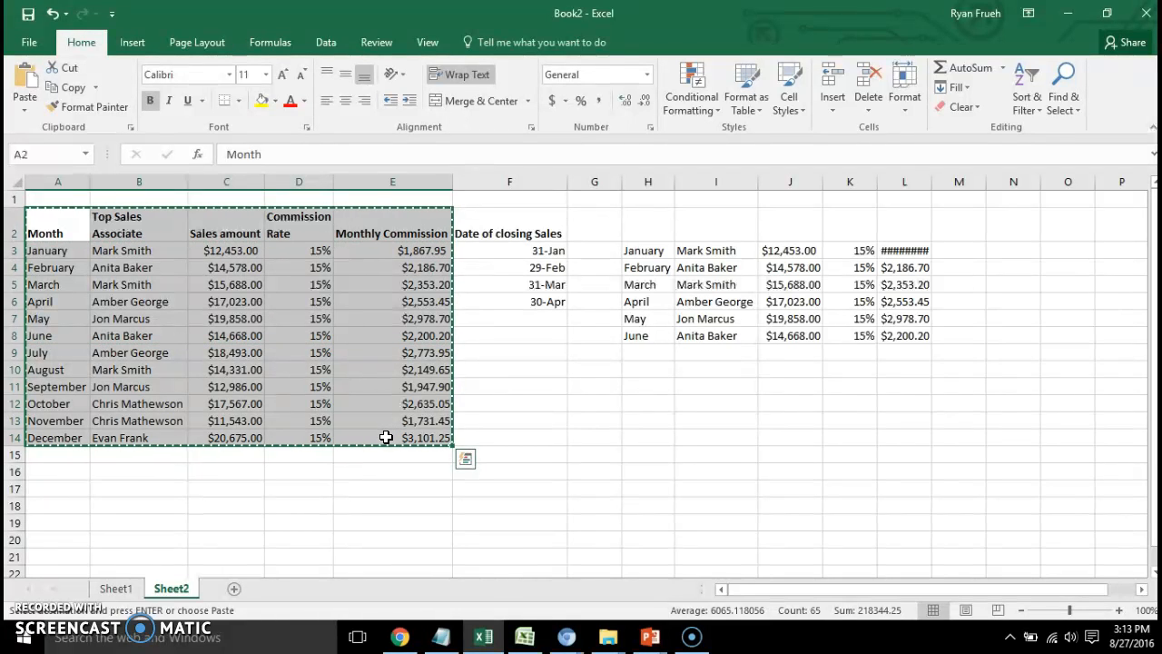
Open Microsoft Office Word 2007 from the installed Microsoft Office programs, with a blank document ready for the copied table.
left_click(24, 637)
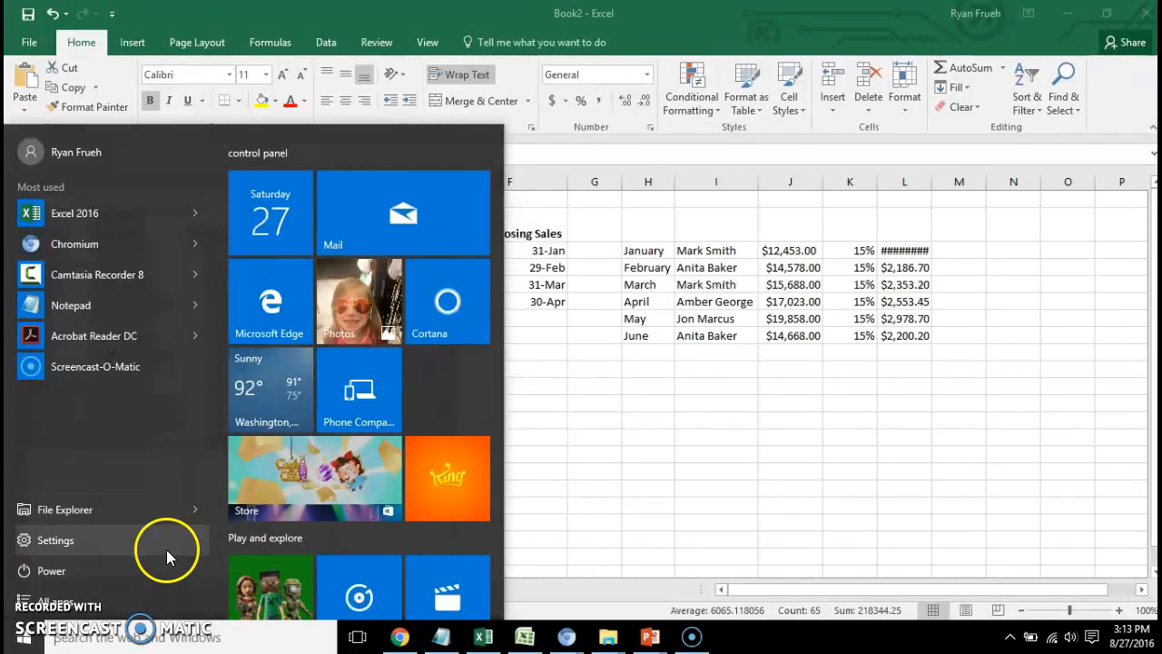
left_click(160, 602)
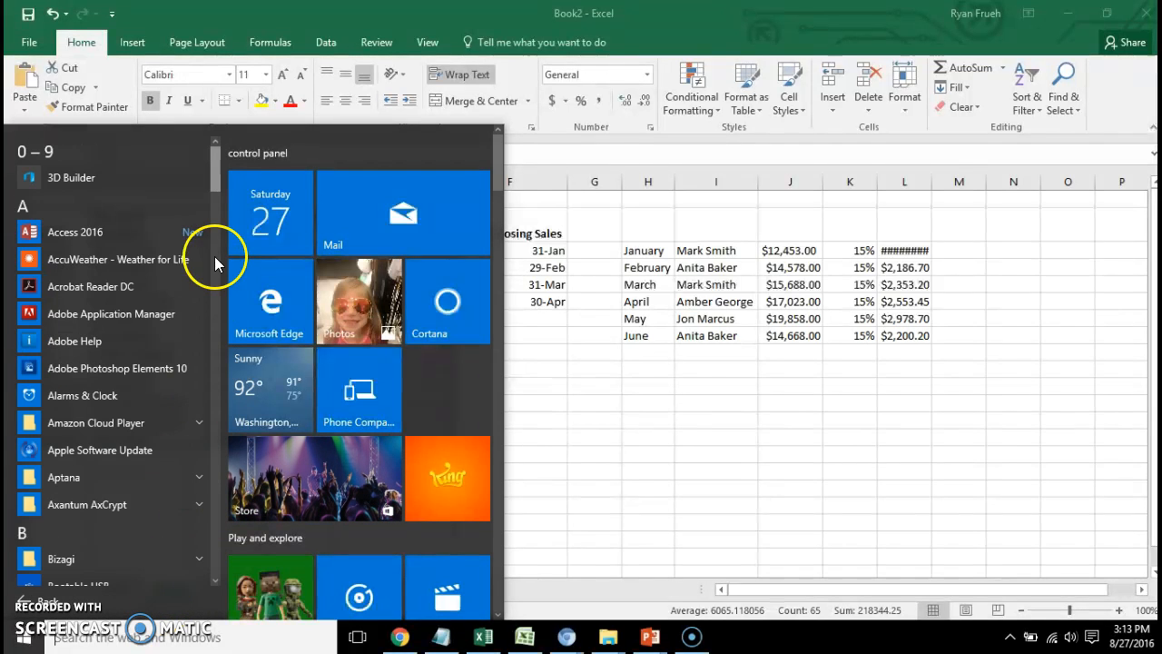
left_click_drag(220, 181, 212, 368)
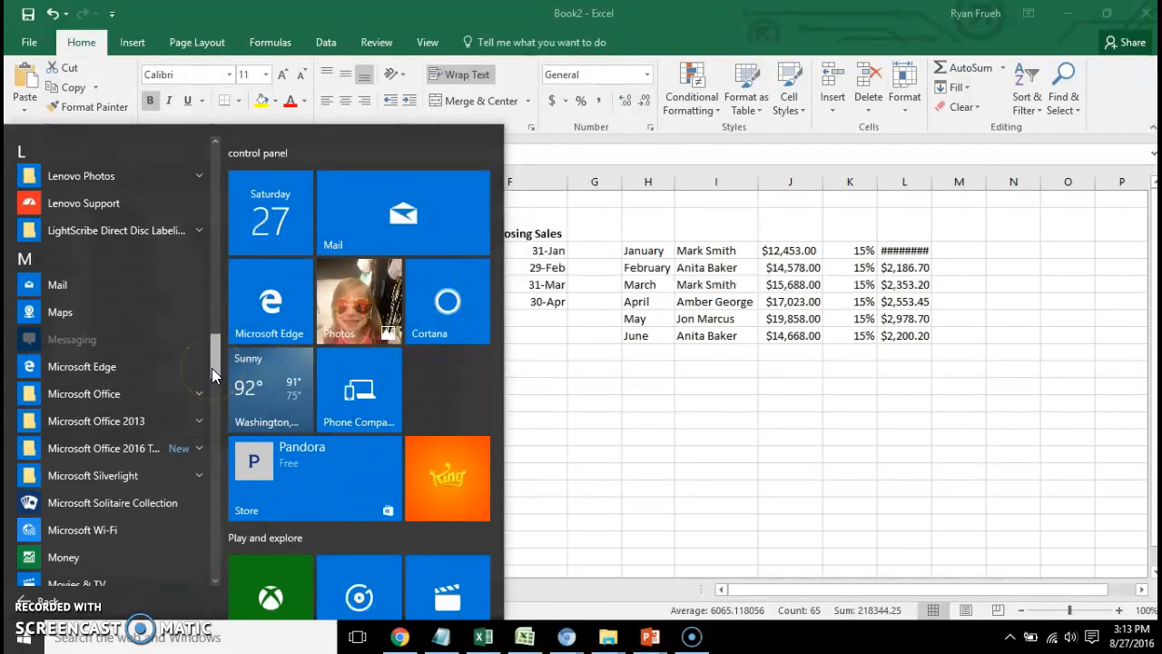
left_click(196, 447)
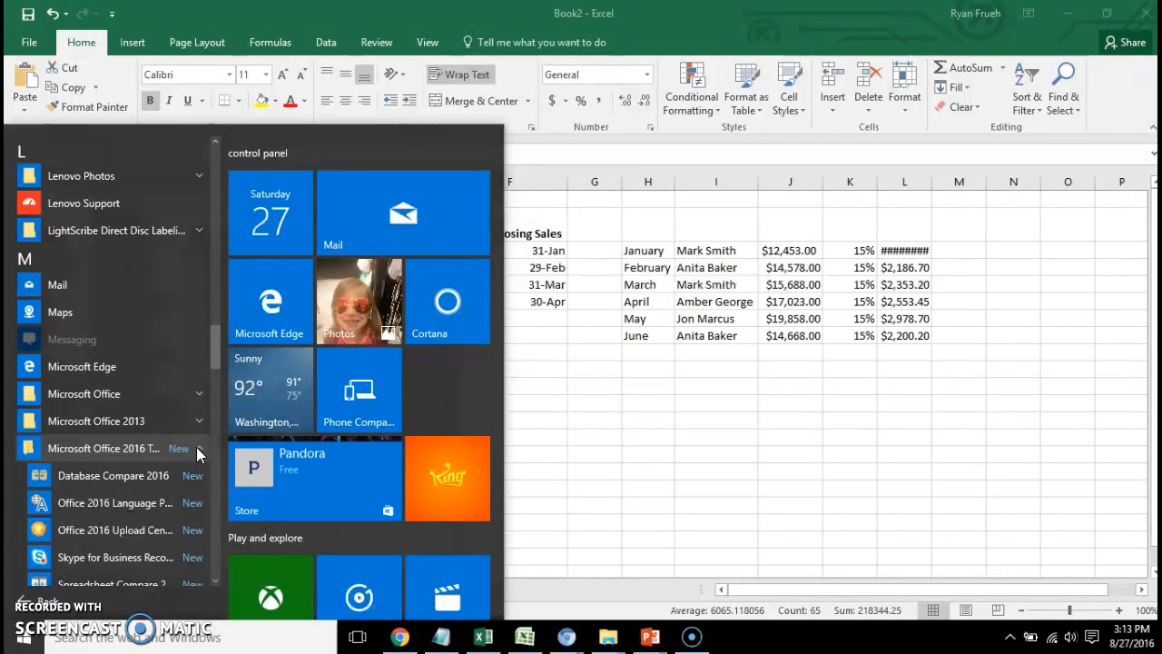
left_click(200, 396)
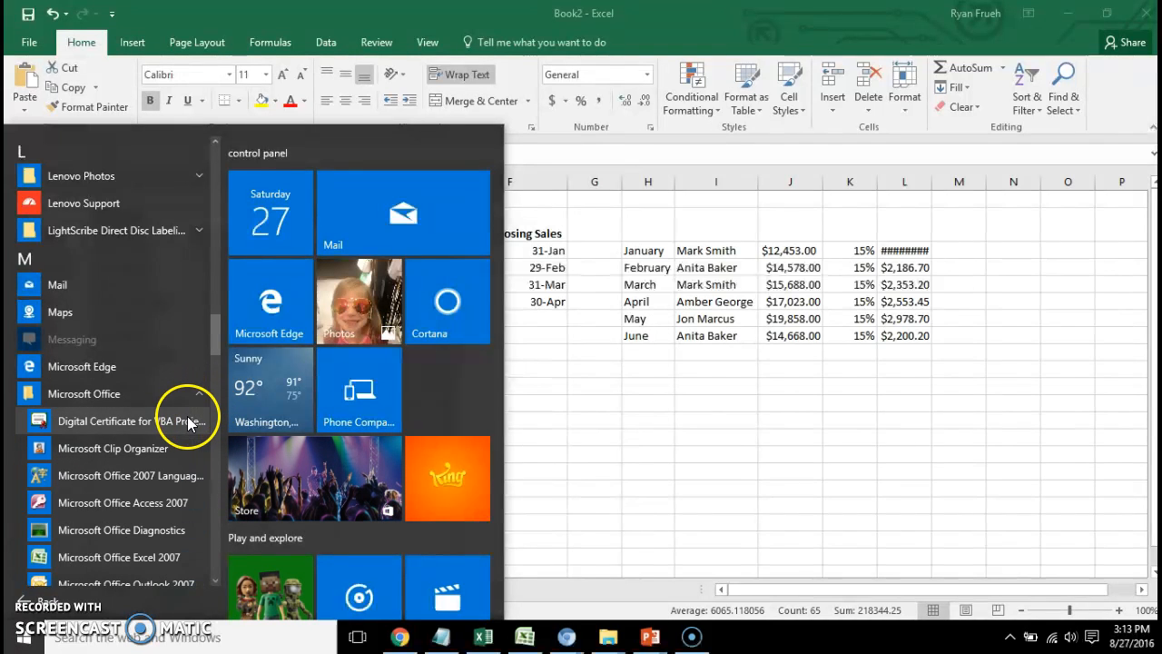
left_click(197, 397)
left_click(197, 422)
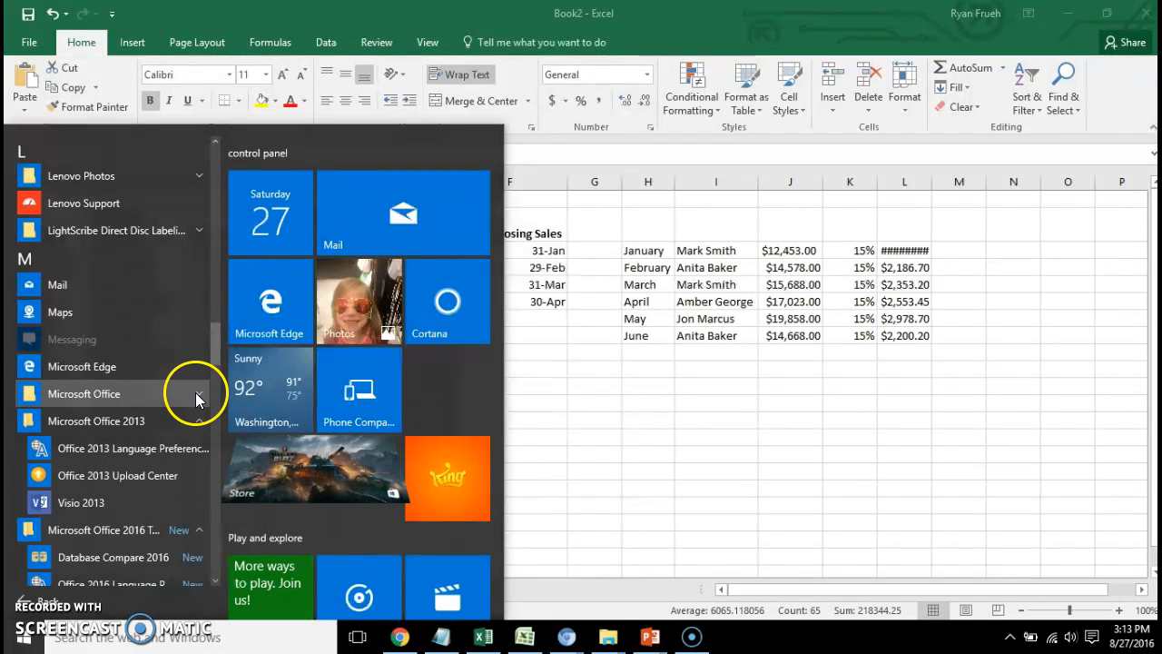
left_click(196, 393)
scroll(215, 348, "down", 3)
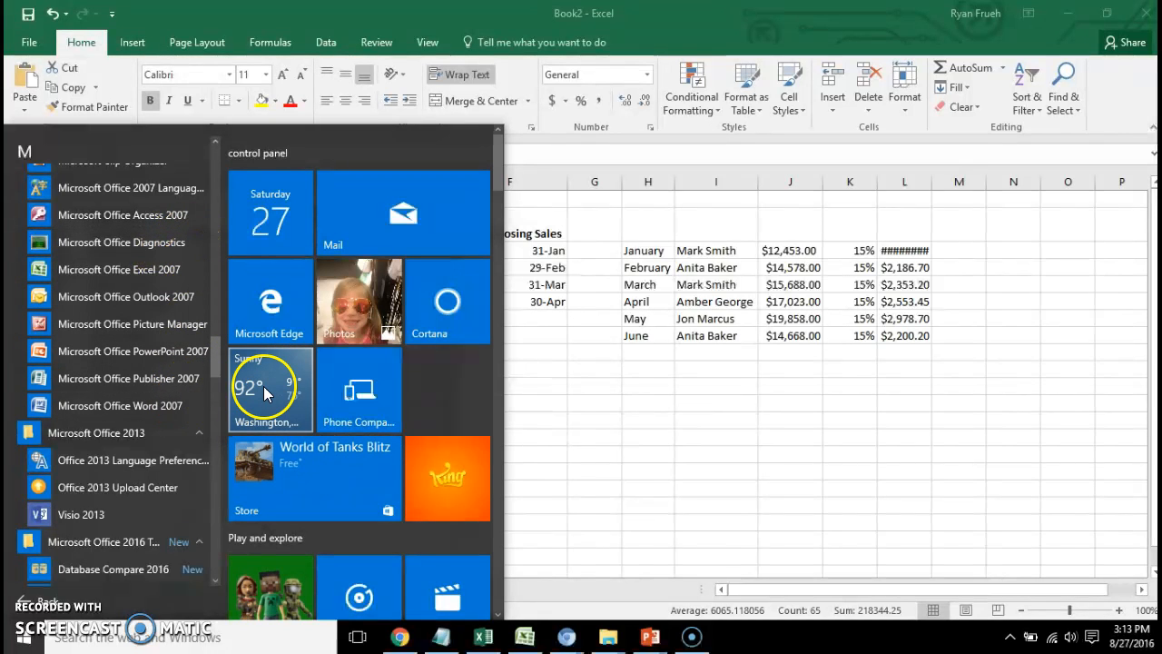
left_click(518, 343)
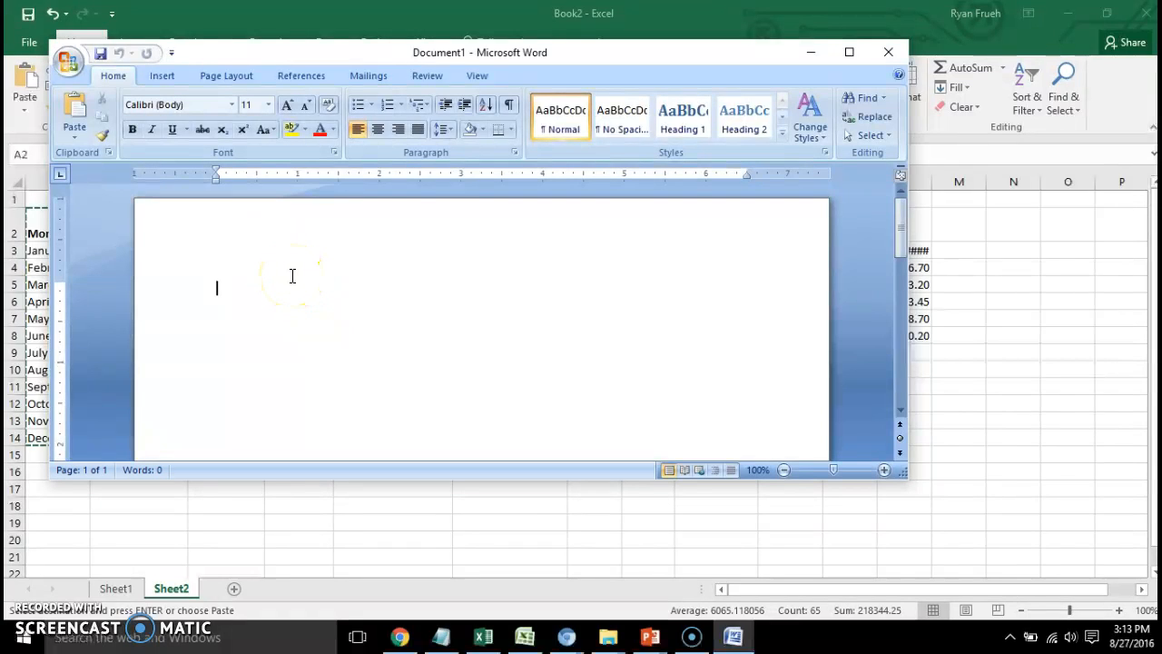
Paste the copied commission table into the blank Word document and enlarge the document window.
key("ctrl+v")
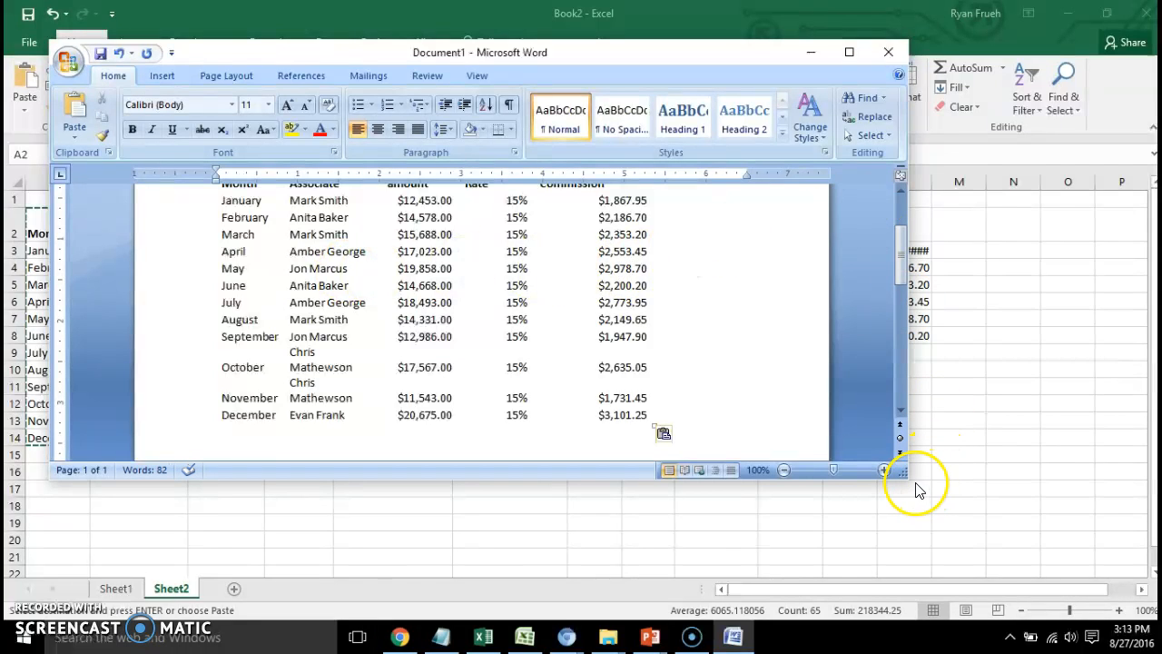
left_click_drag(901, 474, 1015, 543)
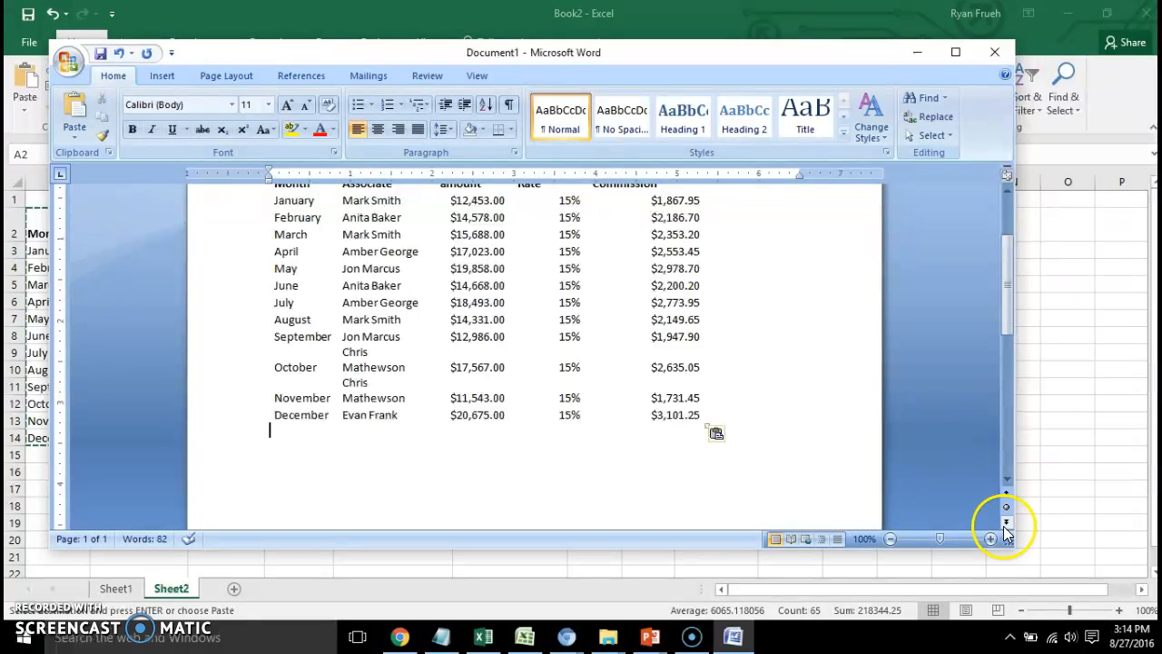
mouse_move(703, 644)
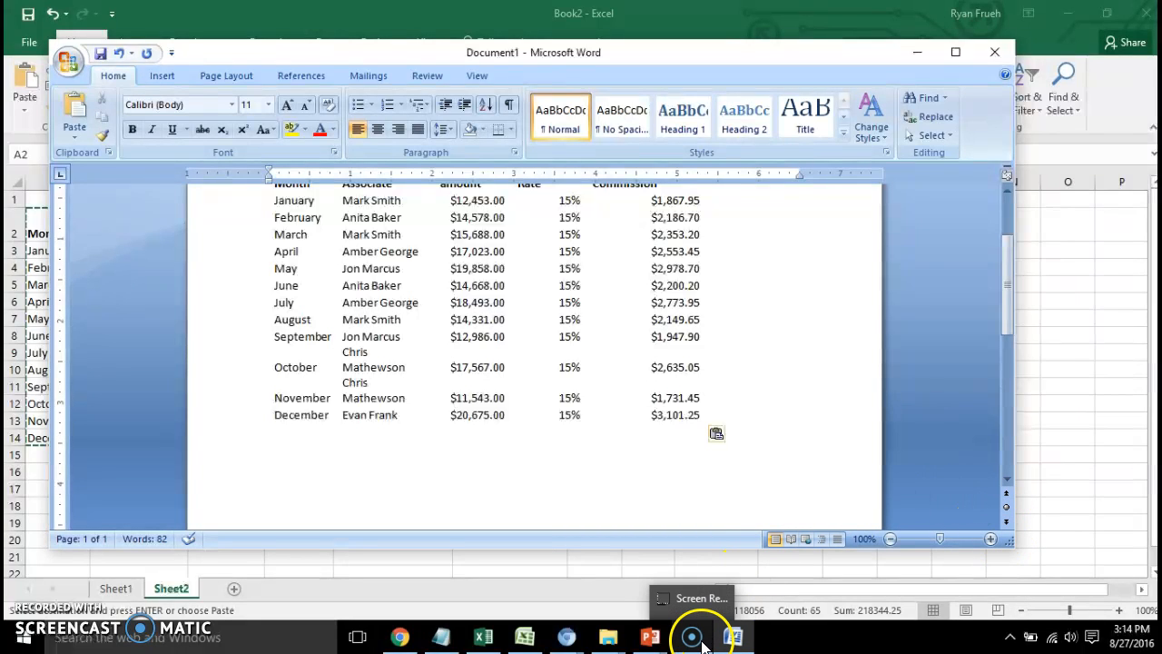